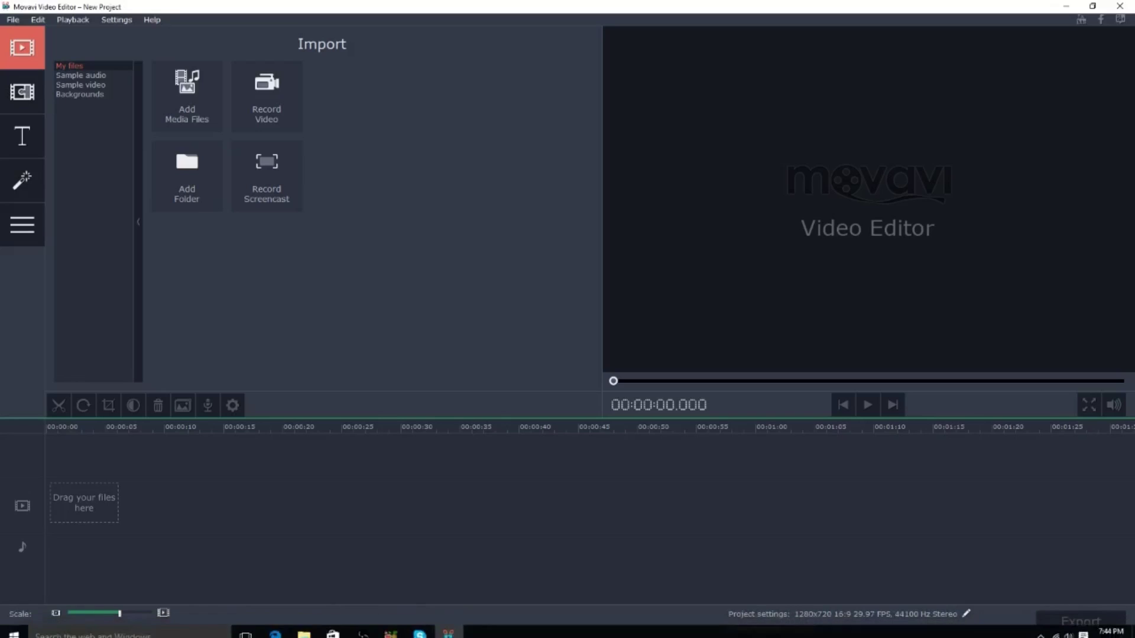
Step: Switch to File Explorer and open the videos folder on New Volume (D:)
{"action": "left_click", "coordinate": [304, 627]}
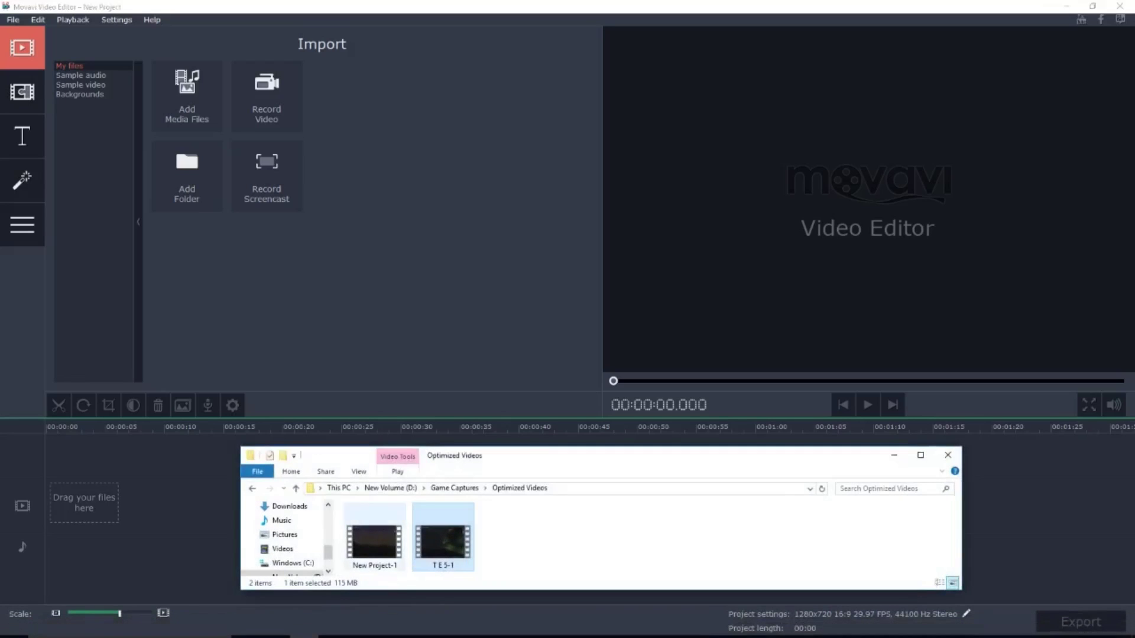
{"action": "scroll", "coordinate": [284, 538], "scroll_direction": "down", "scroll_amount": 1}
{"action": "left_click", "coordinate": [293, 534]}
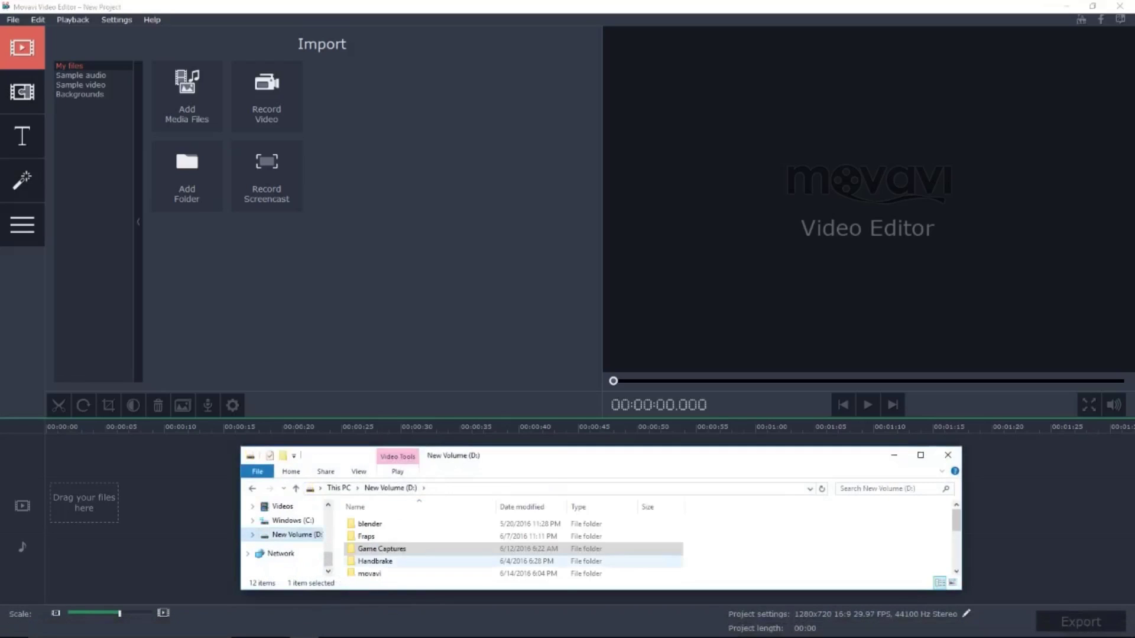
{"action": "scroll", "coordinate": [423, 564], "scroll_direction": "down", "scroll_amount": 1}
{"action": "left_click", "coordinate": [423, 557]}
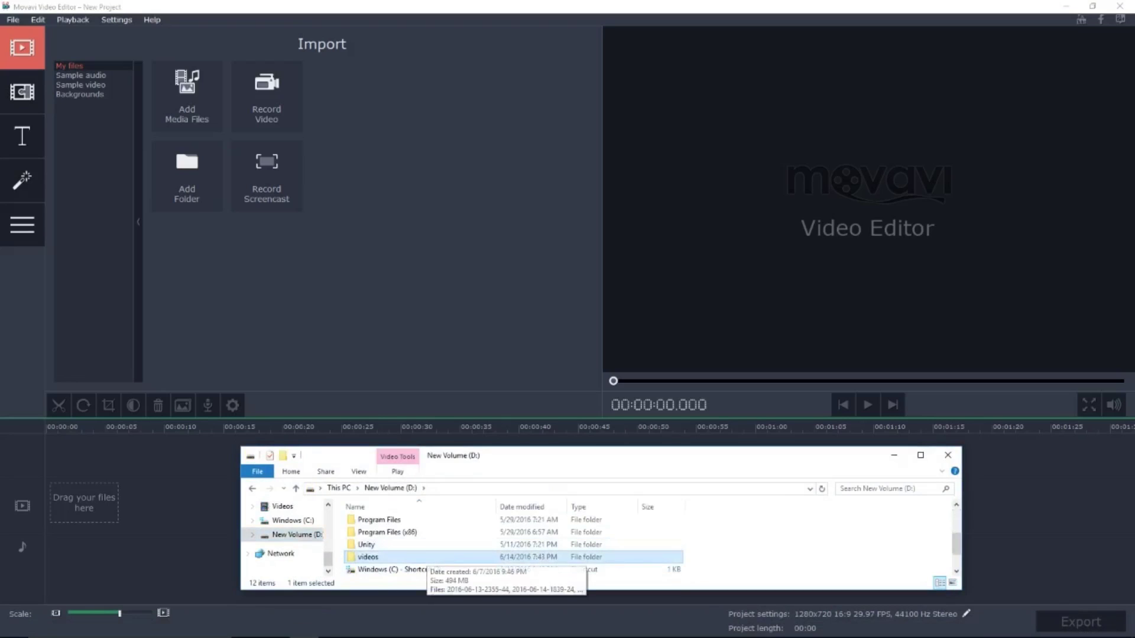
{"action": "double_click", "coordinate": [423, 557]}
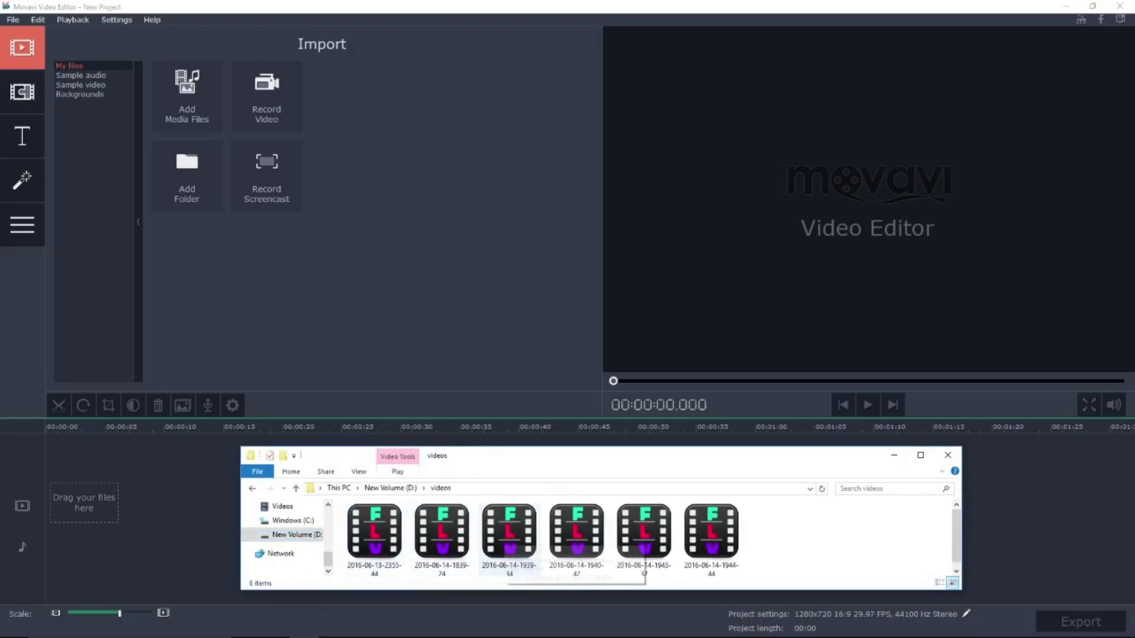
{"action": "double_click", "coordinate": [508, 532]}
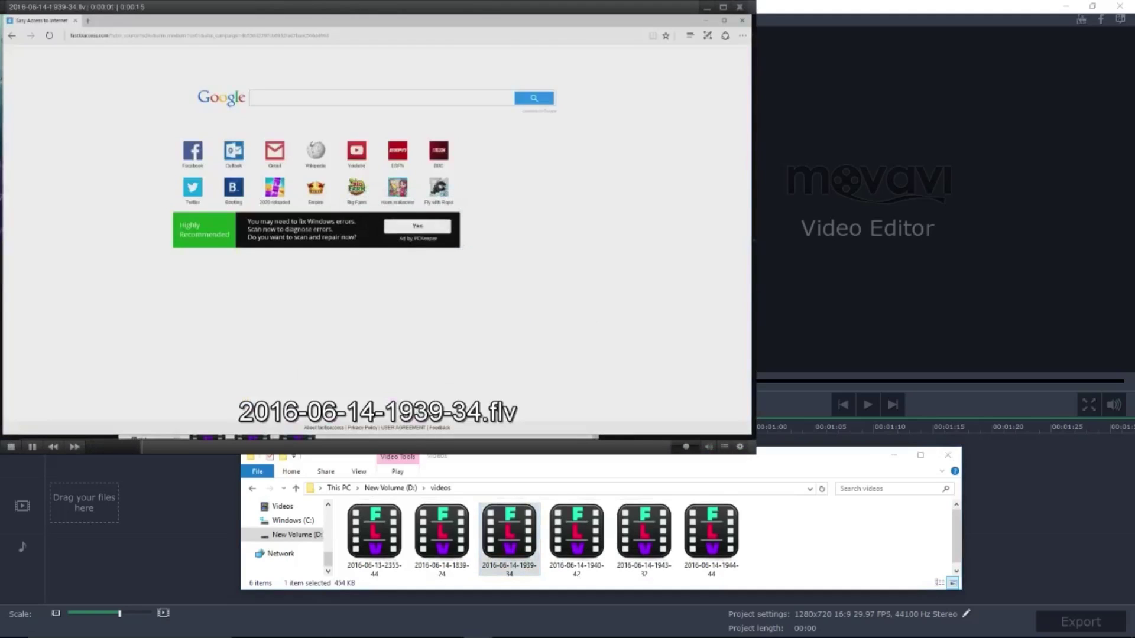
{"action": "left_click", "coordinate": [740, 7]}
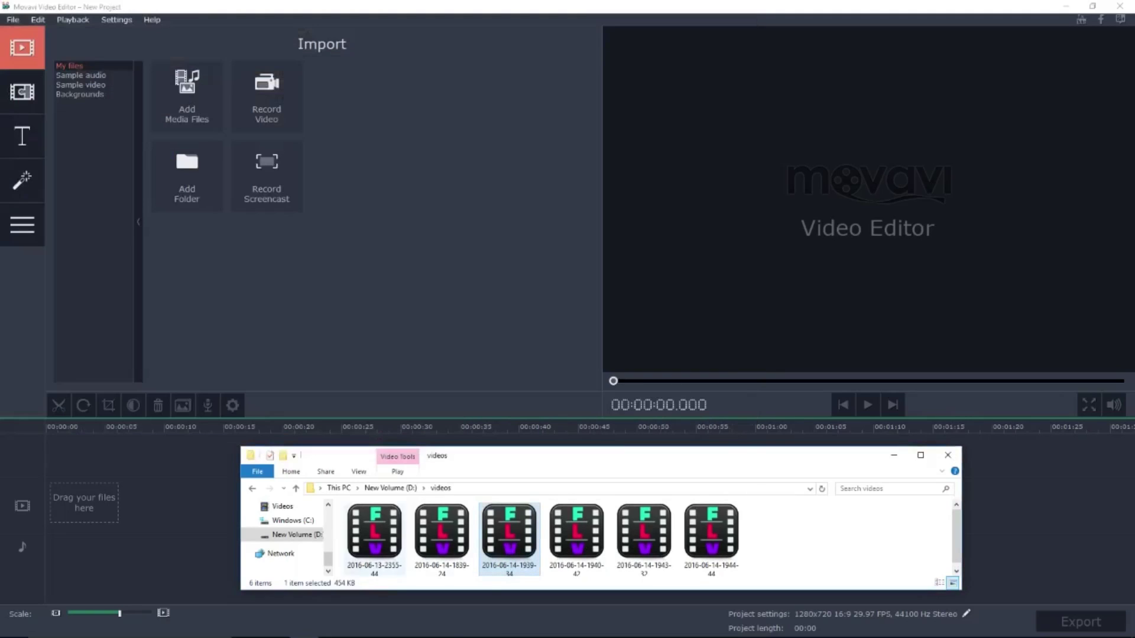
{"action": "left_click_drag", "start_coordinate": [509, 532], "coordinate": [83, 520]}
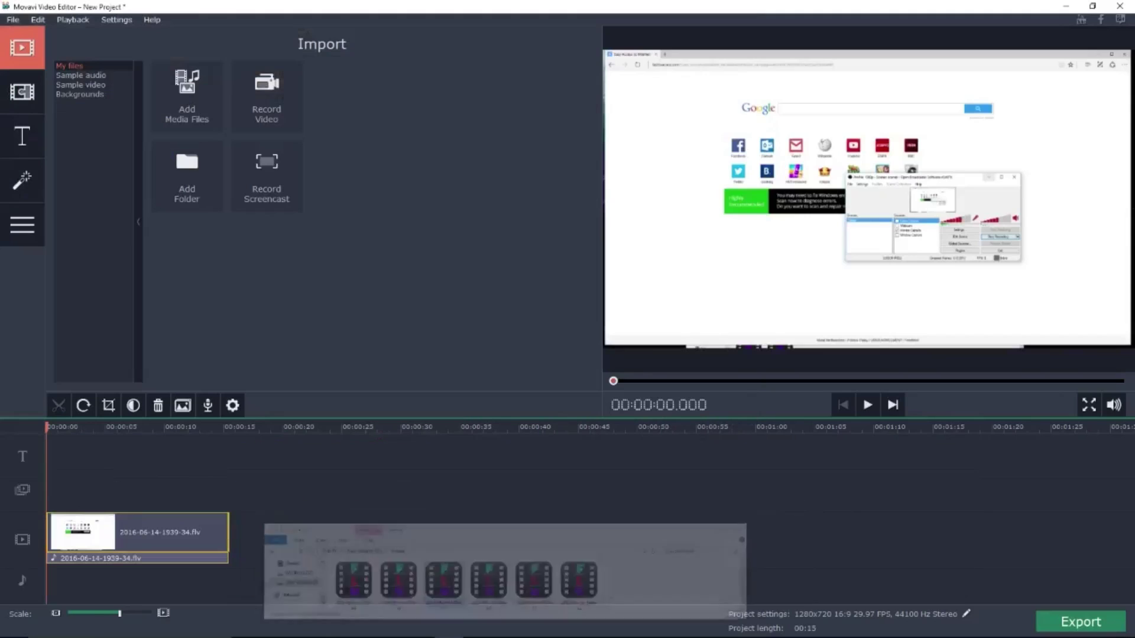
Step: Split the clip at about 0.93 s and delete the short opening part that shows the recording software window
{"action": "left_click", "coordinate": [867, 405]}
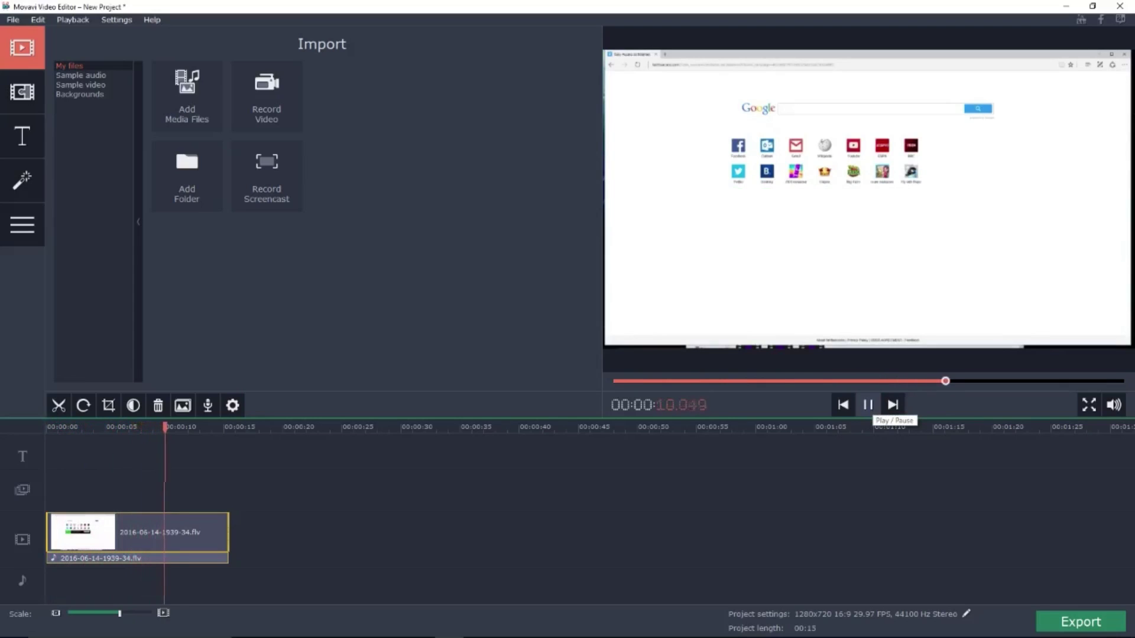
{"action": "left_click", "coordinate": [868, 405]}
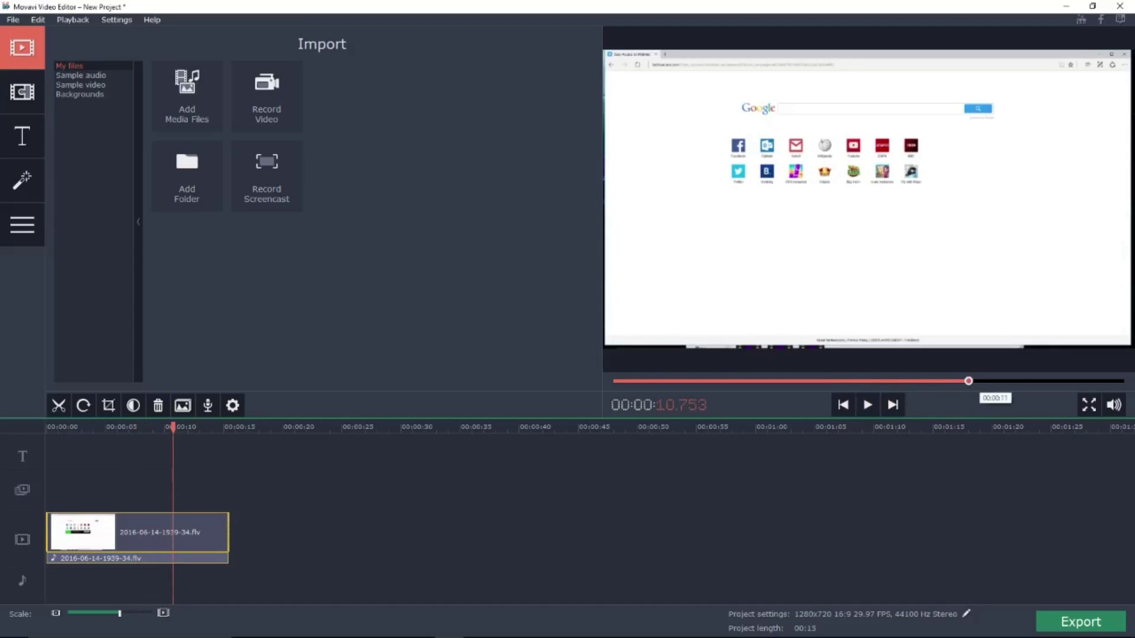
{"action": "left_click_drag", "start_coordinate": [969, 381], "coordinate": [613, 381]}
{"action": "key", "text": "space"}
{"action": "key", "text": "space"}
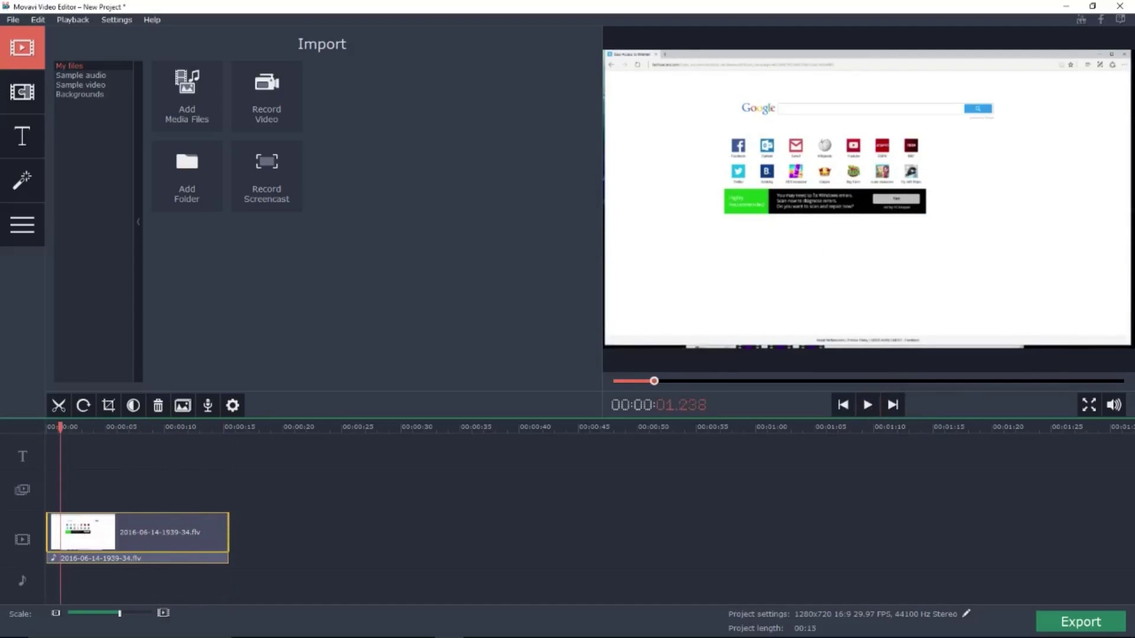
{"action": "left_click_drag", "start_coordinate": [60, 428], "coordinate": [56, 427]}
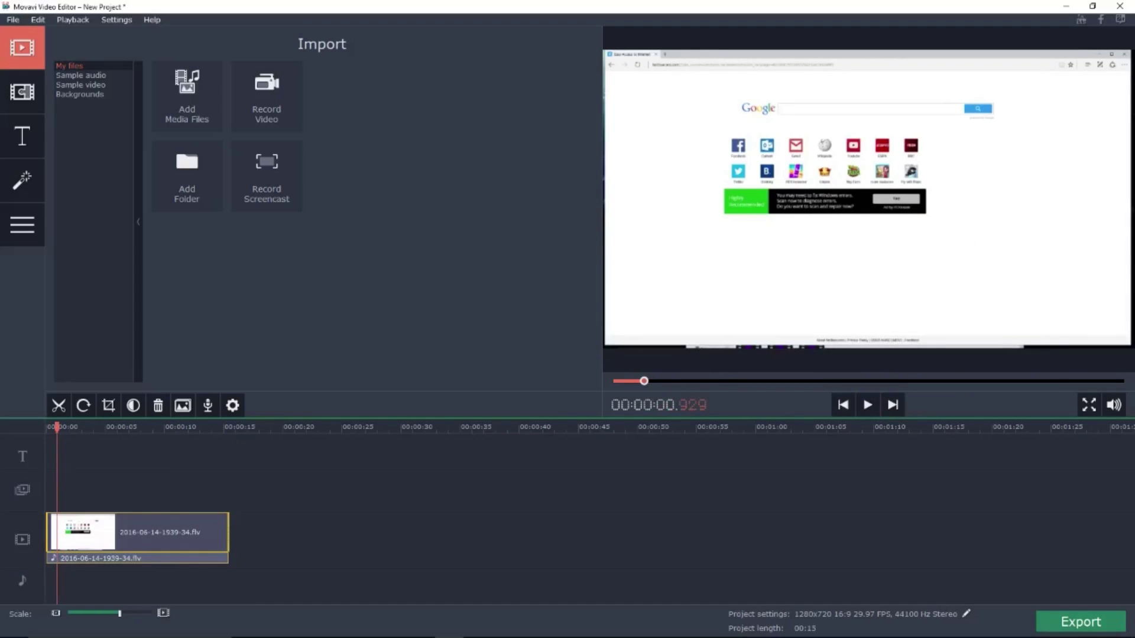
{"action": "key", "text": "ctrl+b"}
{"action": "left_click", "coordinate": [51, 534]}
{"action": "right_click", "coordinate": [51, 534]}
{"action": "left_click", "coordinate": [48, 534]}
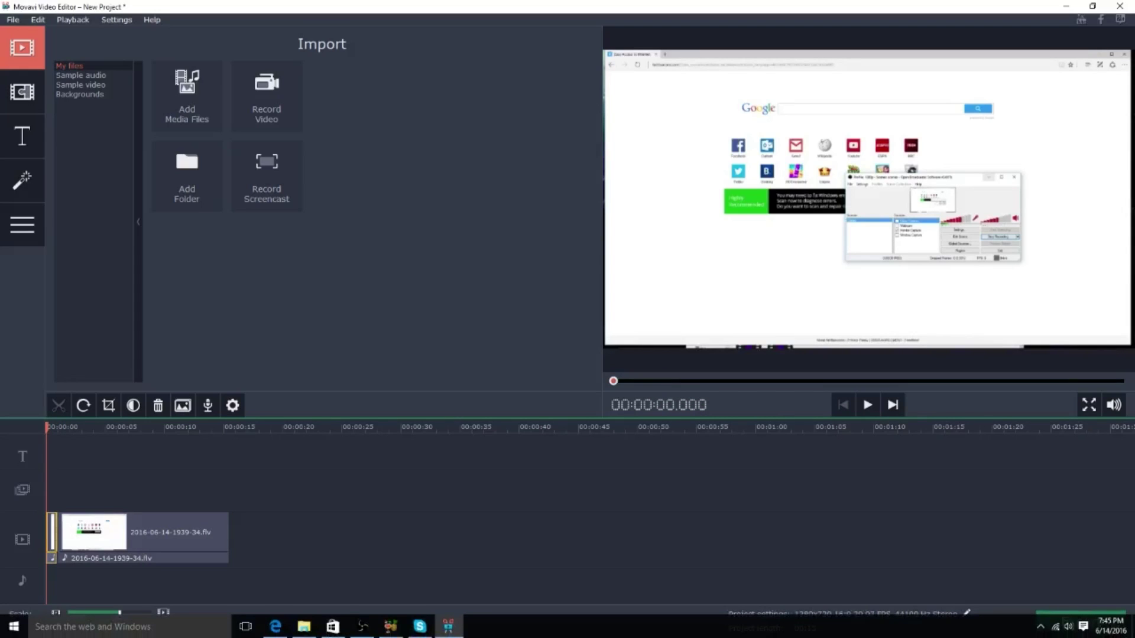
{"action": "key", "text": "Delete"}
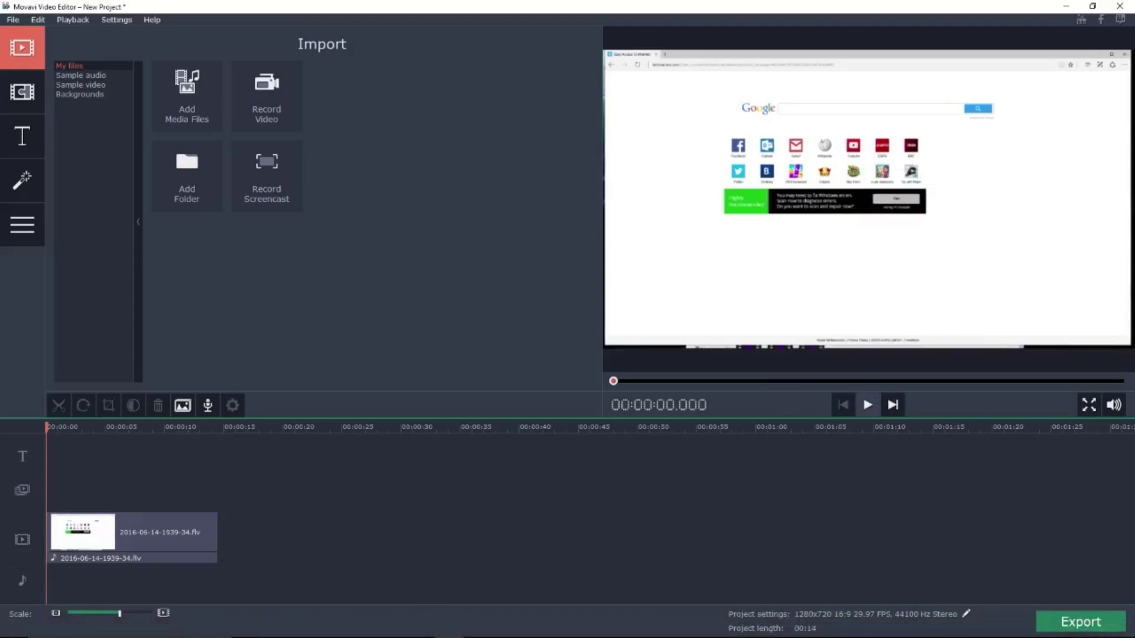
Step: Split the first clip at about 8.9 s, delete the part after the cut, and replay the trimmed clip
{"action": "key", "text": "space"}
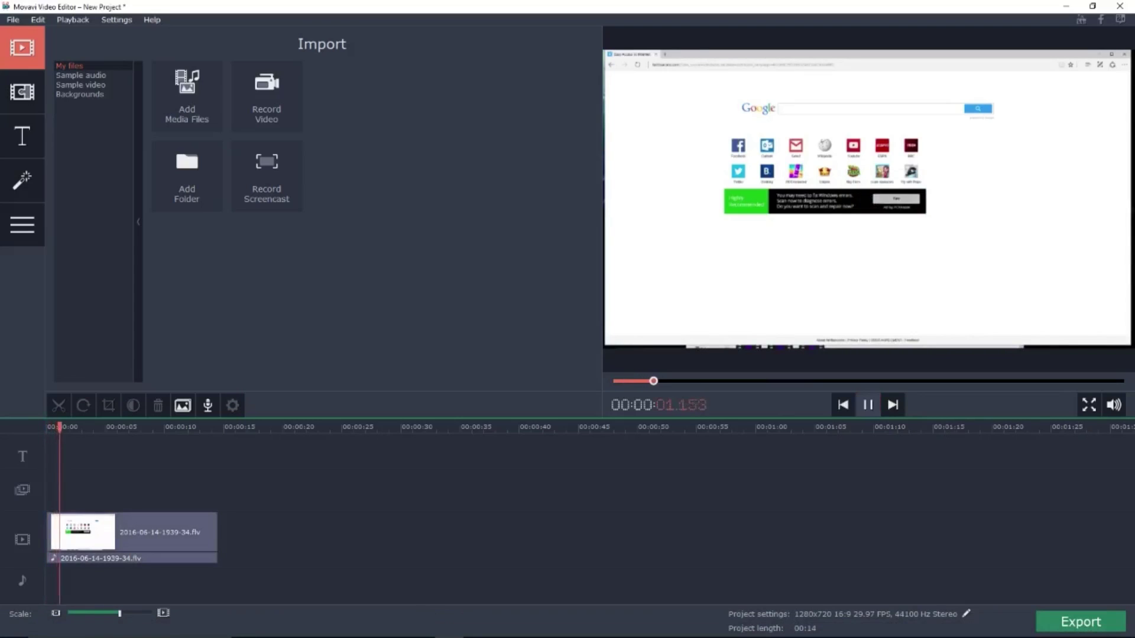
{"action": "key", "text": "space"}
{"action": "left_click_drag", "start_coordinate": [703, 381], "coordinate": [822, 381]}
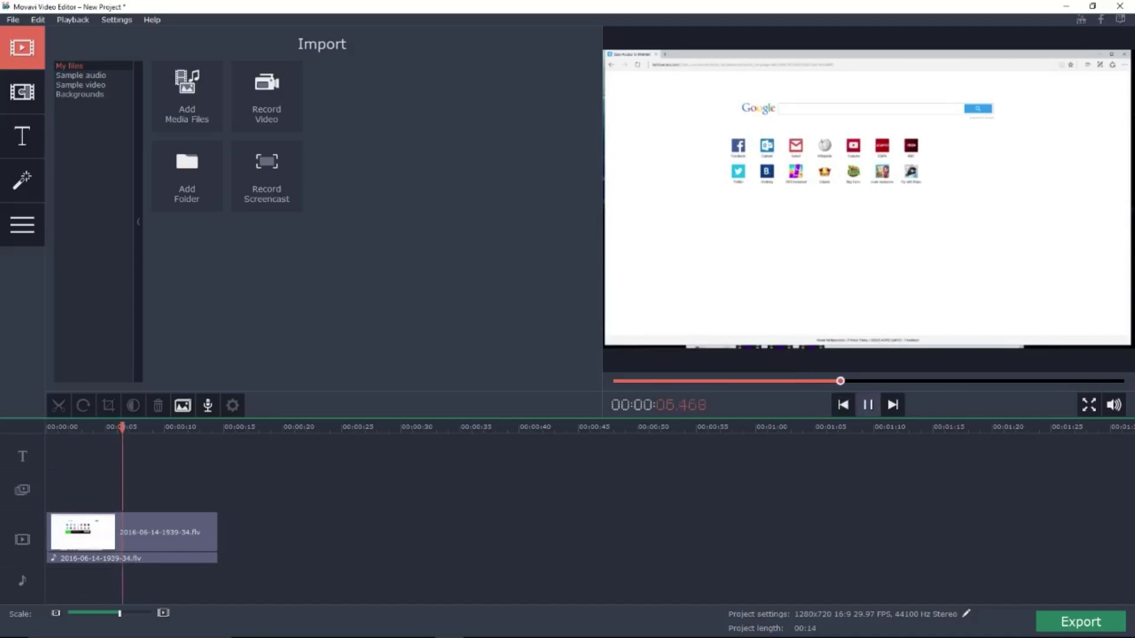
{"action": "left_click", "coordinate": [150, 532]}
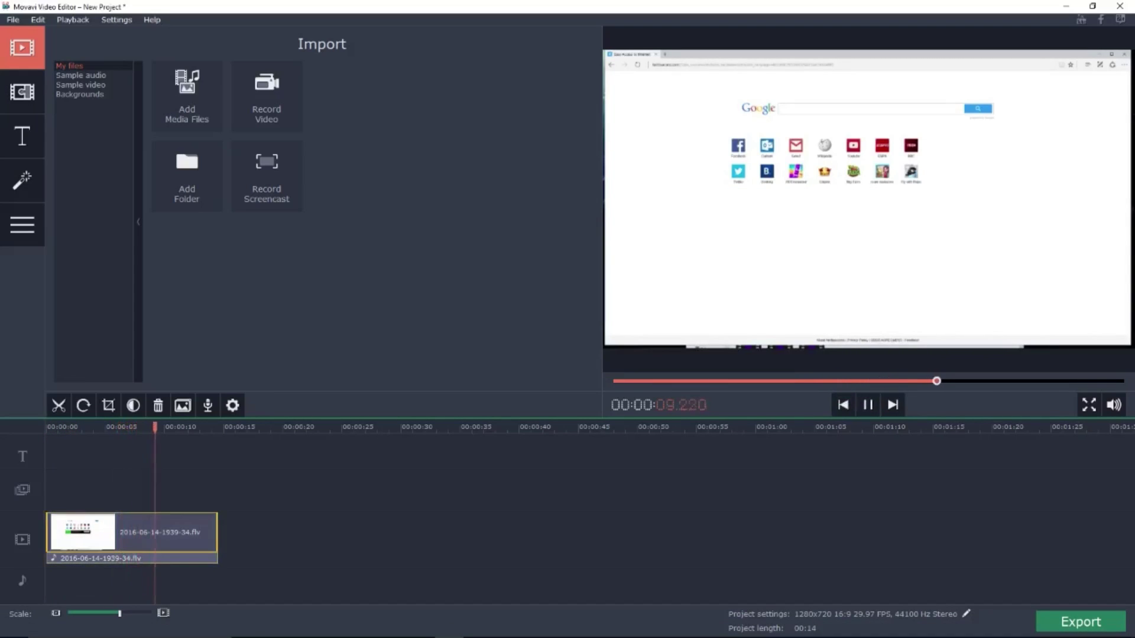
{"action": "left_click", "coordinate": [117, 532]}
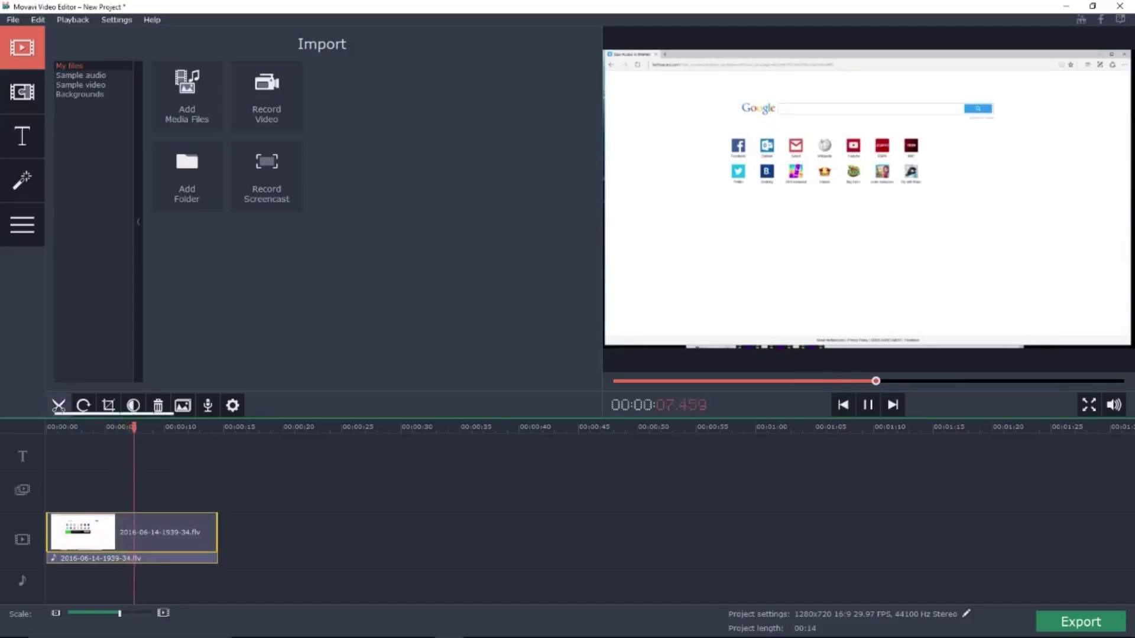
{"action": "left_click", "coordinate": [59, 406]}
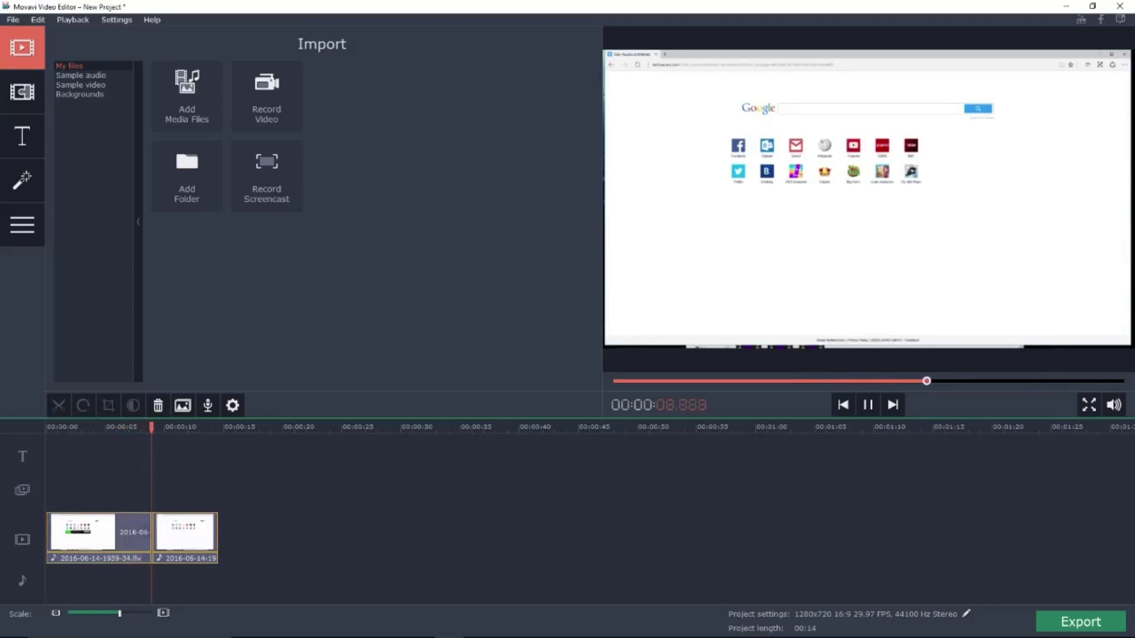
{"action": "double_click", "coordinate": [186, 533]}
{"action": "right_click", "coordinate": [185, 529]}
{"action": "left_click", "coordinate": [217, 504]}
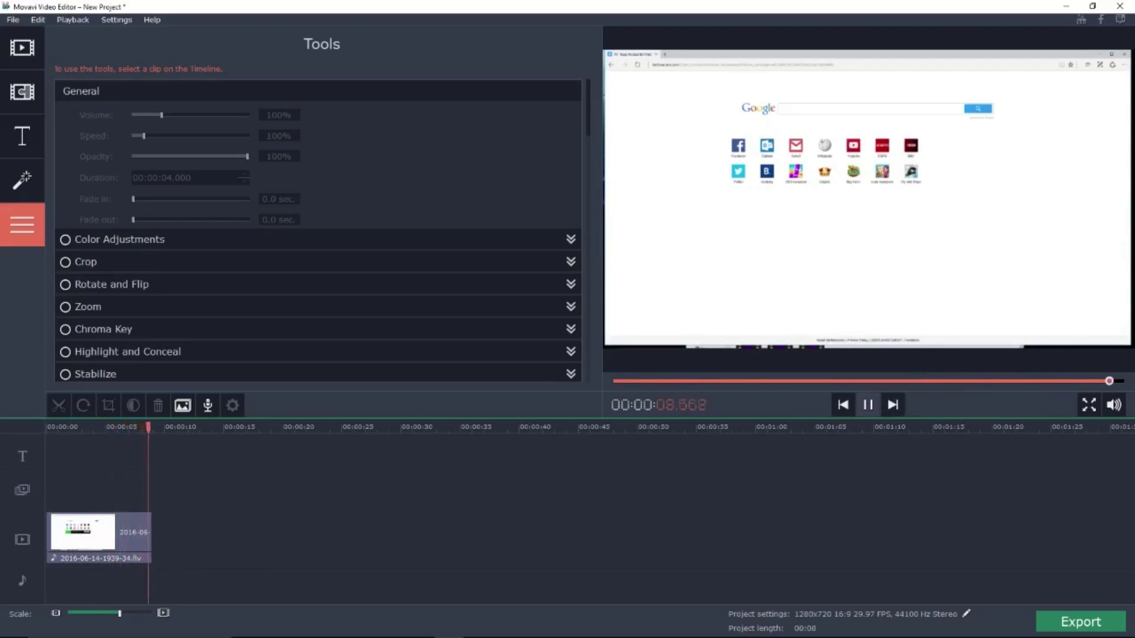
{"action": "key", "text": "space"}
{"action": "key", "text": "space"}
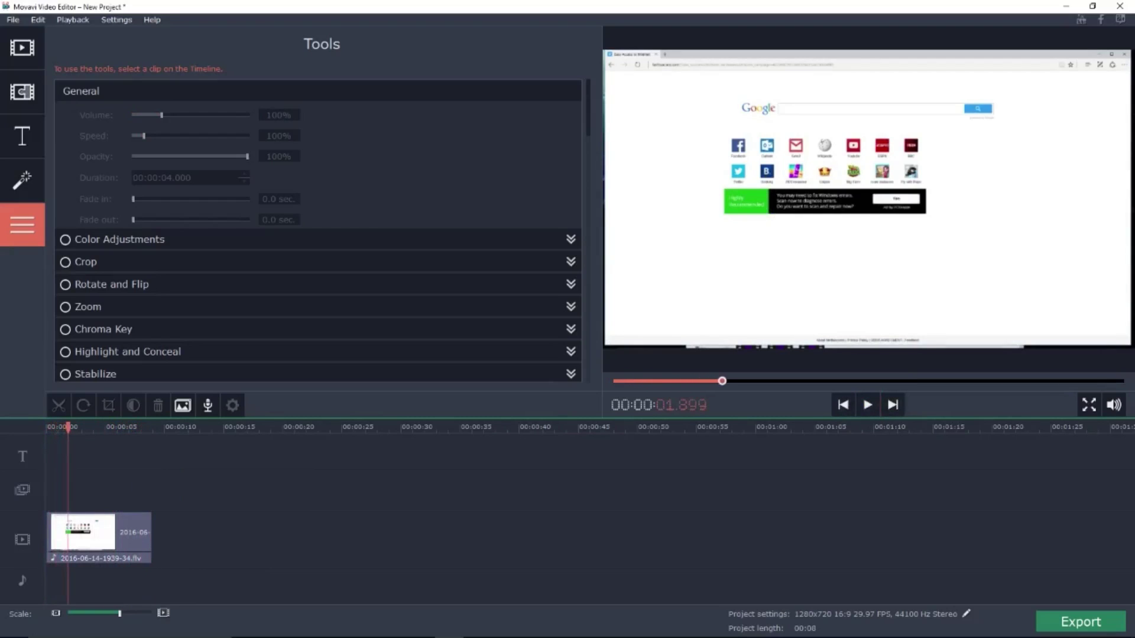
{"action": "mouse_move", "coordinate": [651, 637]}
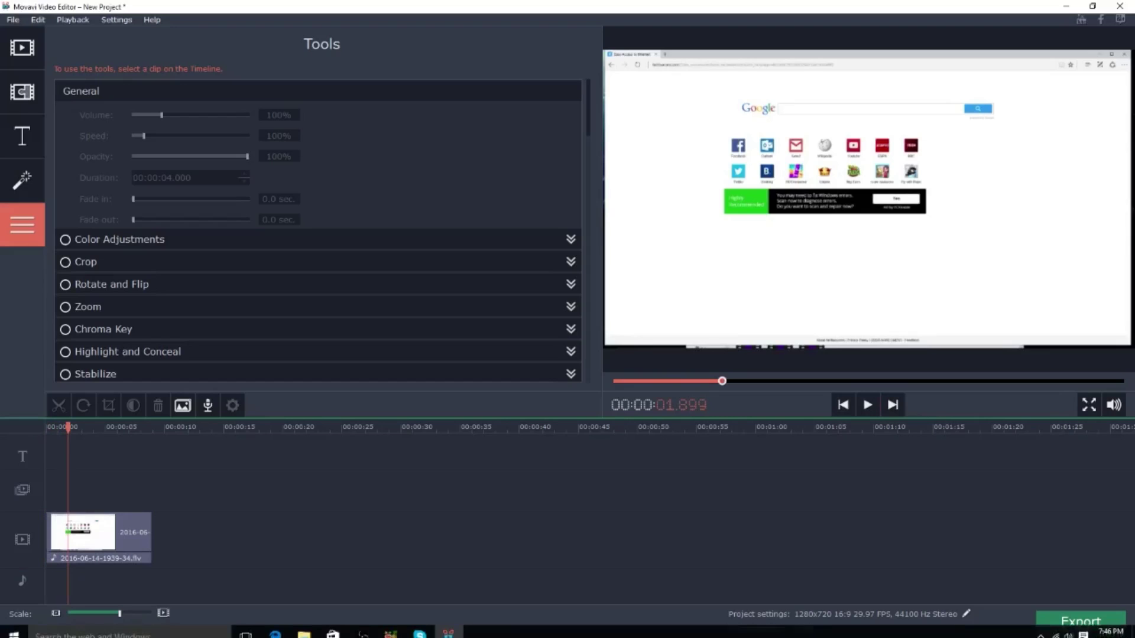
{"action": "left_click", "coordinate": [304, 626]}
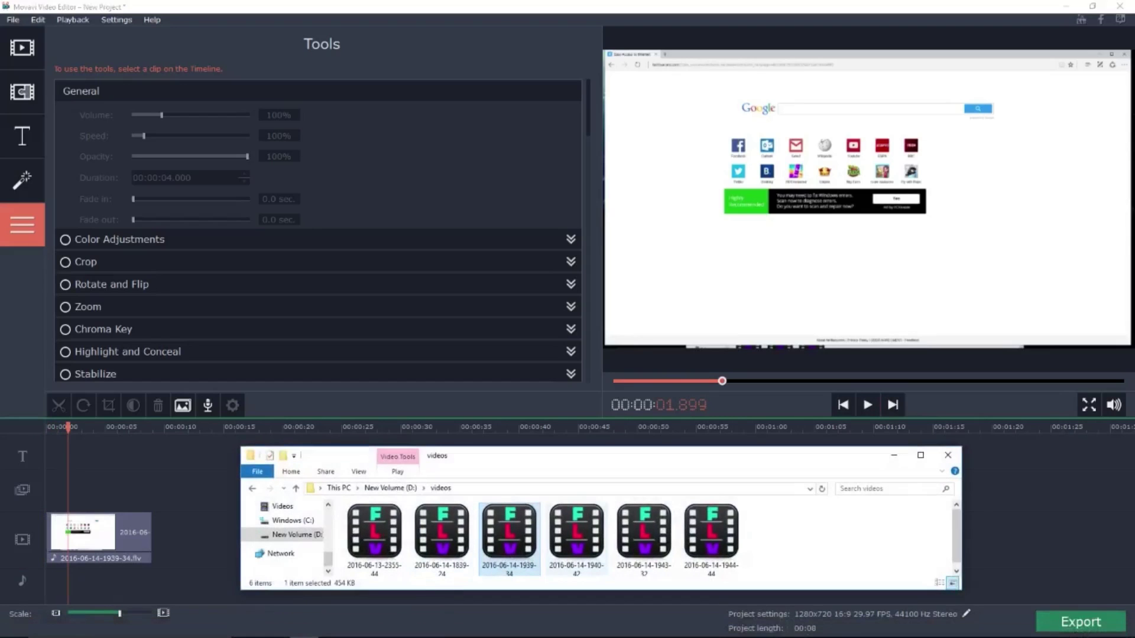
{"action": "double_click", "coordinate": [576, 538]}
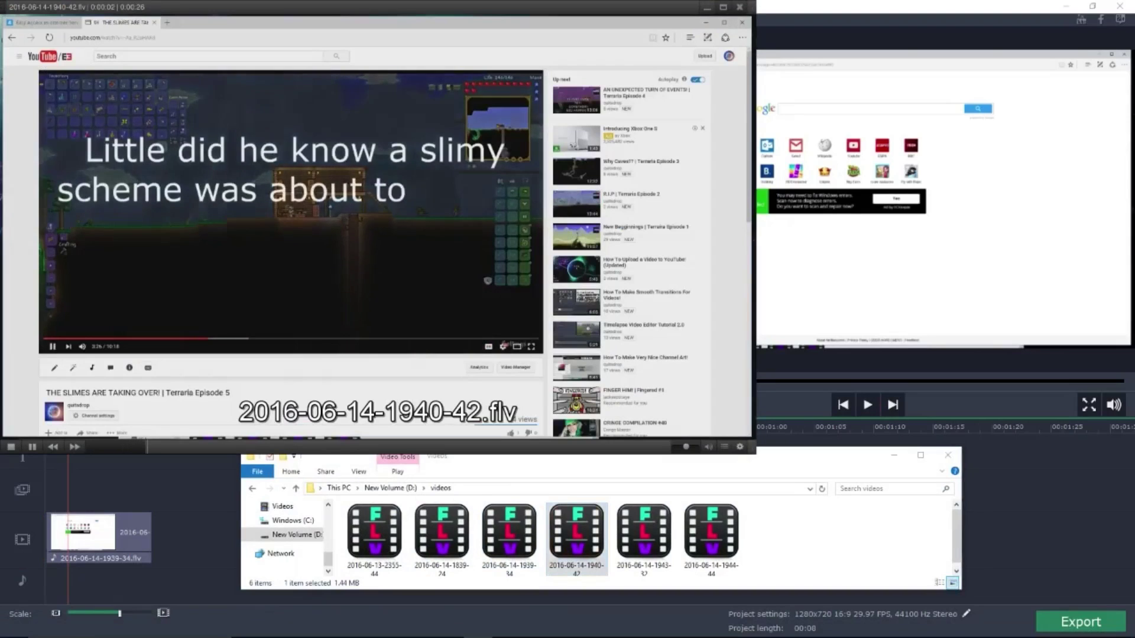
{"action": "left_click", "coordinate": [740, 7]}
{"action": "left_click_drag", "start_coordinate": [576, 535], "coordinate": [192, 548]}
{"action": "left_click_drag", "start_coordinate": [628, 532], "coordinate": [813, 538]}
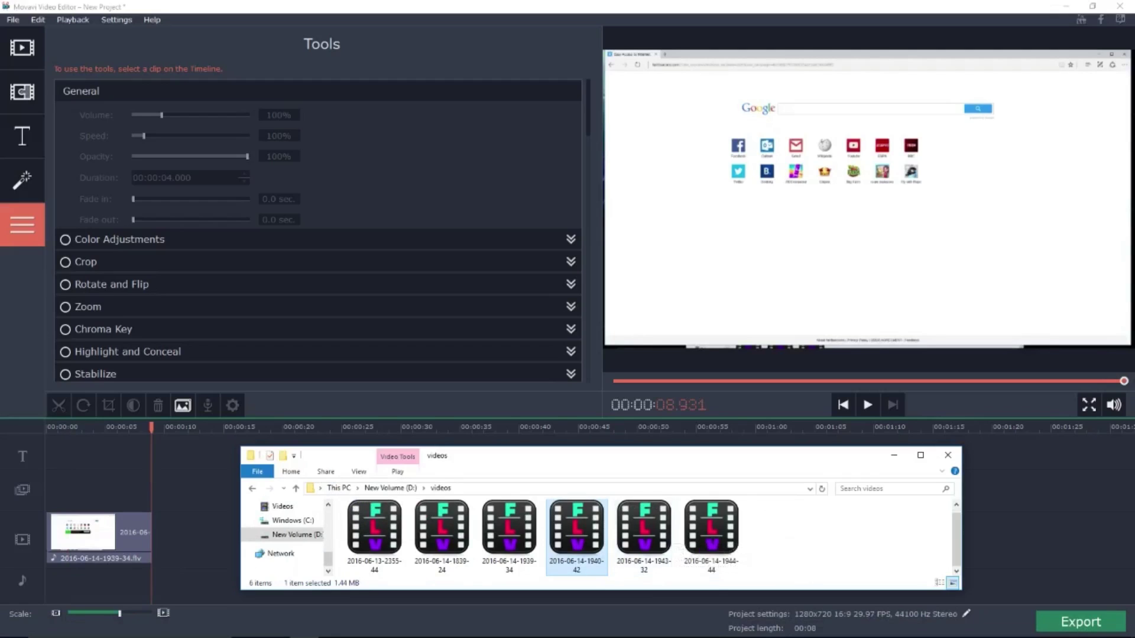
{"action": "left_click_drag", "start_coordinate": [577, 535], "coordinate": [167, 539]}
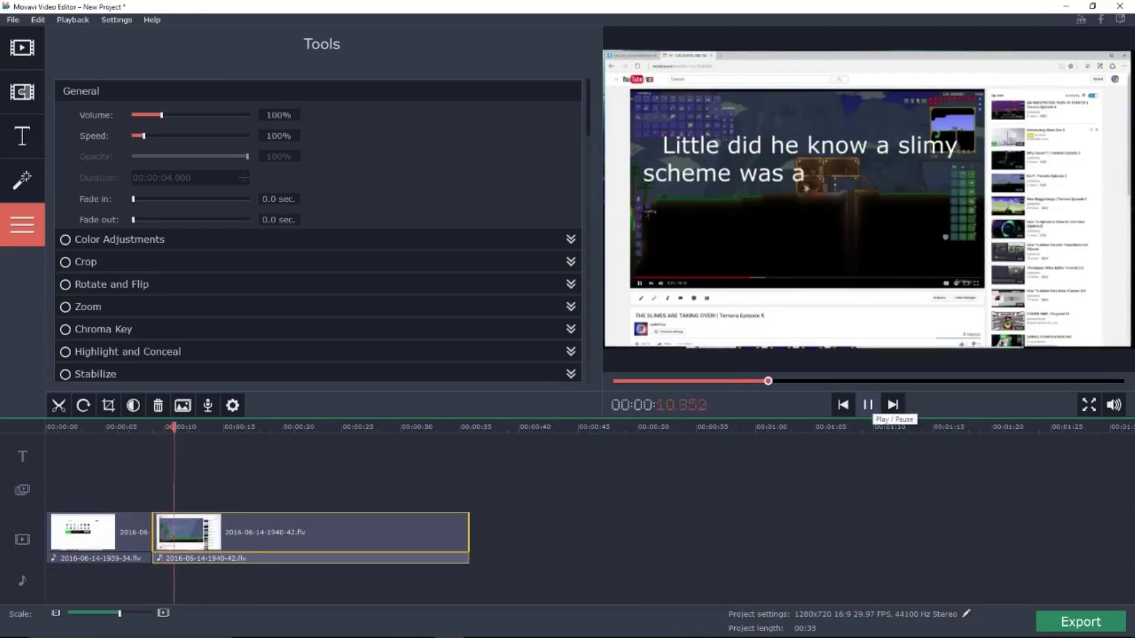
Step: Split the second clip at about 10.36 s on the timeline and delete its short opening part
{"action": "left_click", "coordinate": [867, 405]}
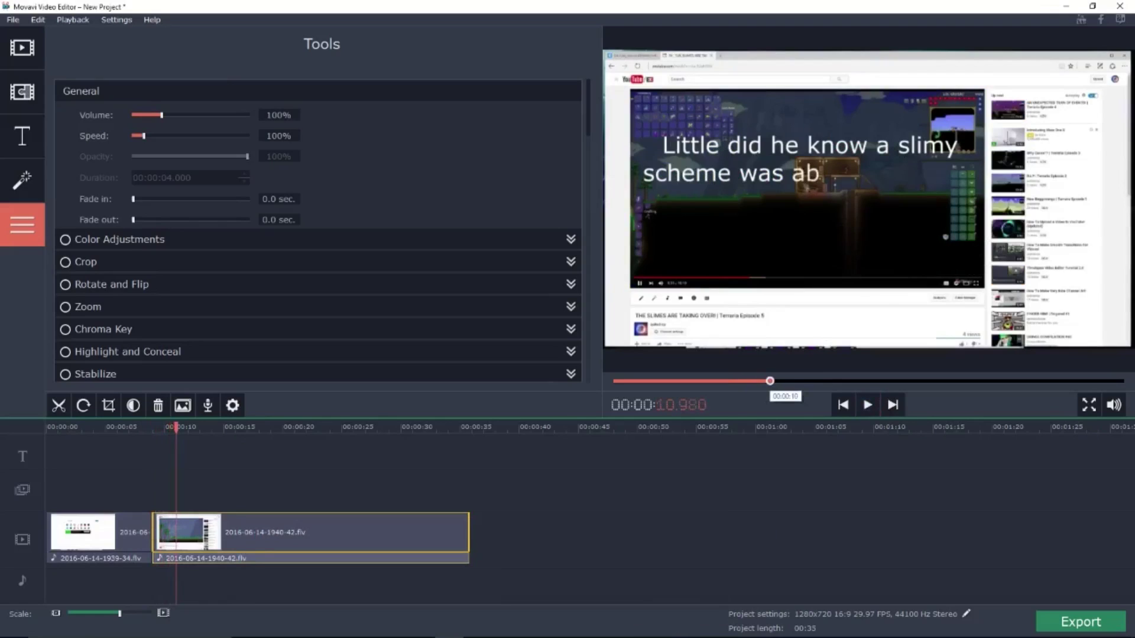
{"action": "left_click_drag", "start_coordinate": [175, 427], "coordinate": [172, 427]}
{"action": "key", "text": "Left"}
{"action": "key", "text": "Left"}
{"action": "key", "text": "Left"}
{"action": "key", "text": "Left"}
{"action": "key", "text": "Left"}
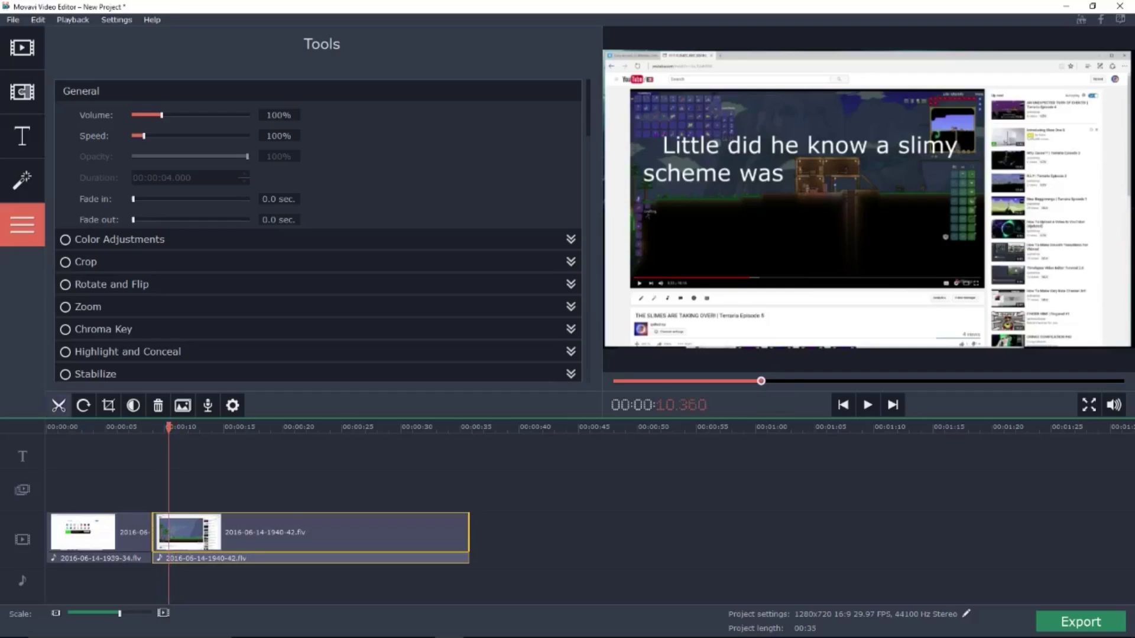
{"action": "left_click", "coordinate": [58, 405]}
{"action": "left_click", "coordinate": [157, 532]}
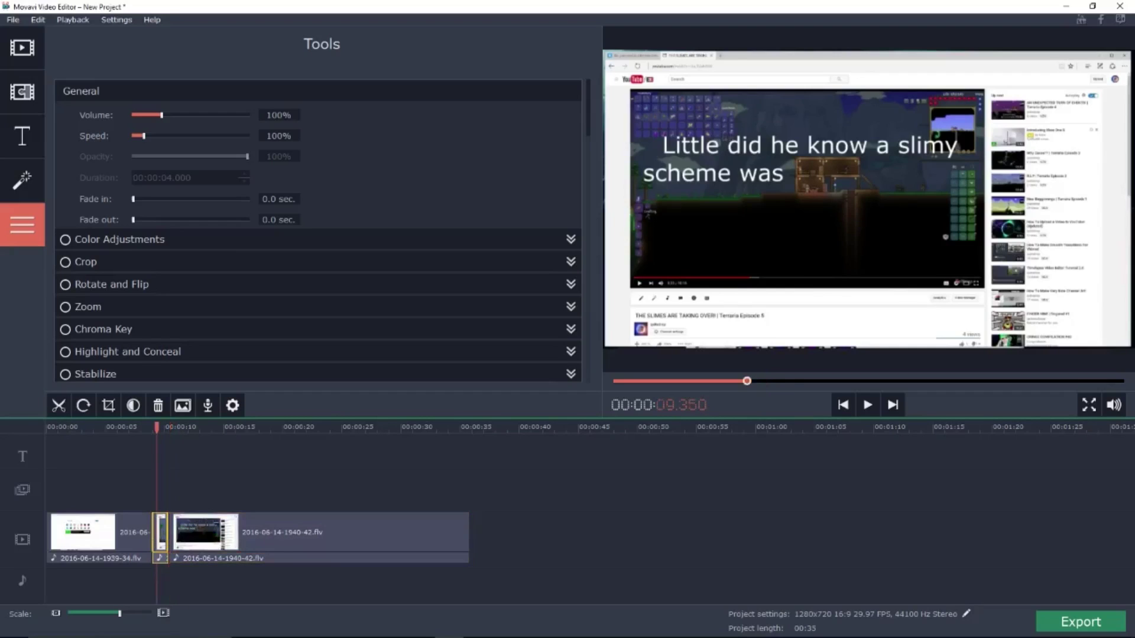
{"action": "right_click", "coordinate": [160, 532]}
{"action": "left_click", "coordinate": [190, 611]}
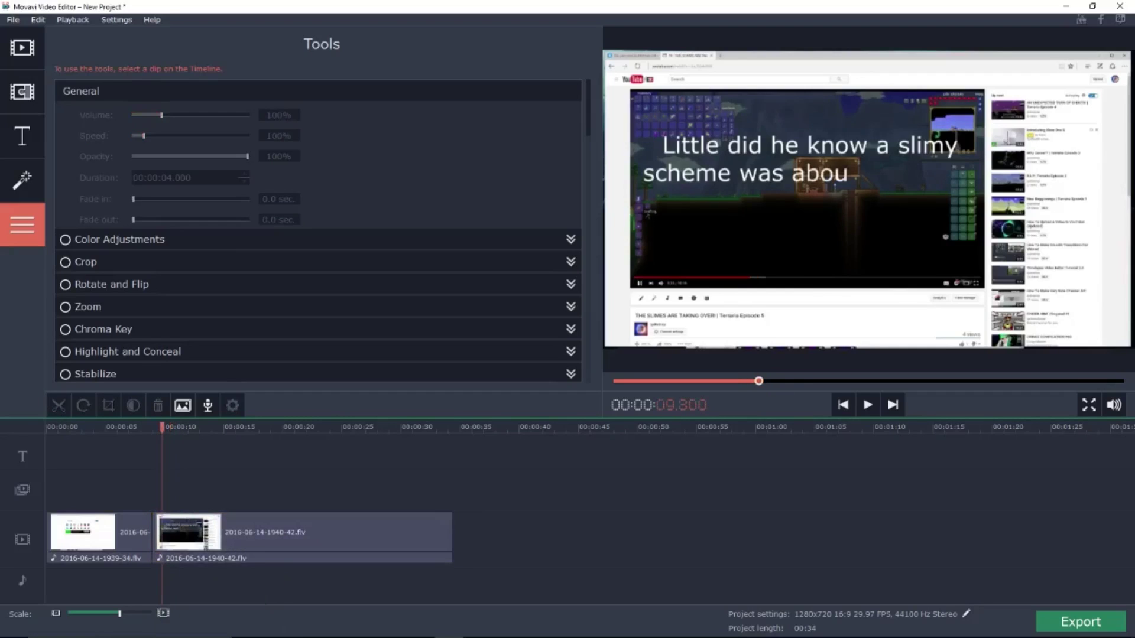
Step: Play through the clip transition, split the second clip at about 29.07 s, and delete the part after the cut
{"action": "left_click_drag", "start_coordinate": [146, 428], "coordinate": [143, 427]}
{"action": "key", "text": "space"}
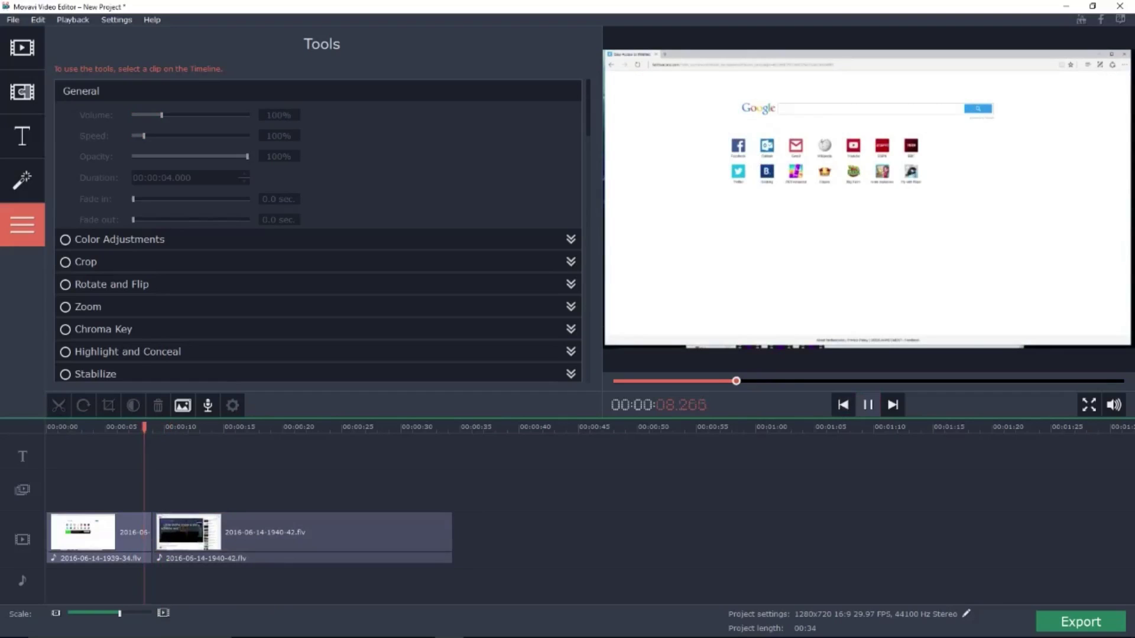
{"action": "left_click", "coordinate": [101, 532]}
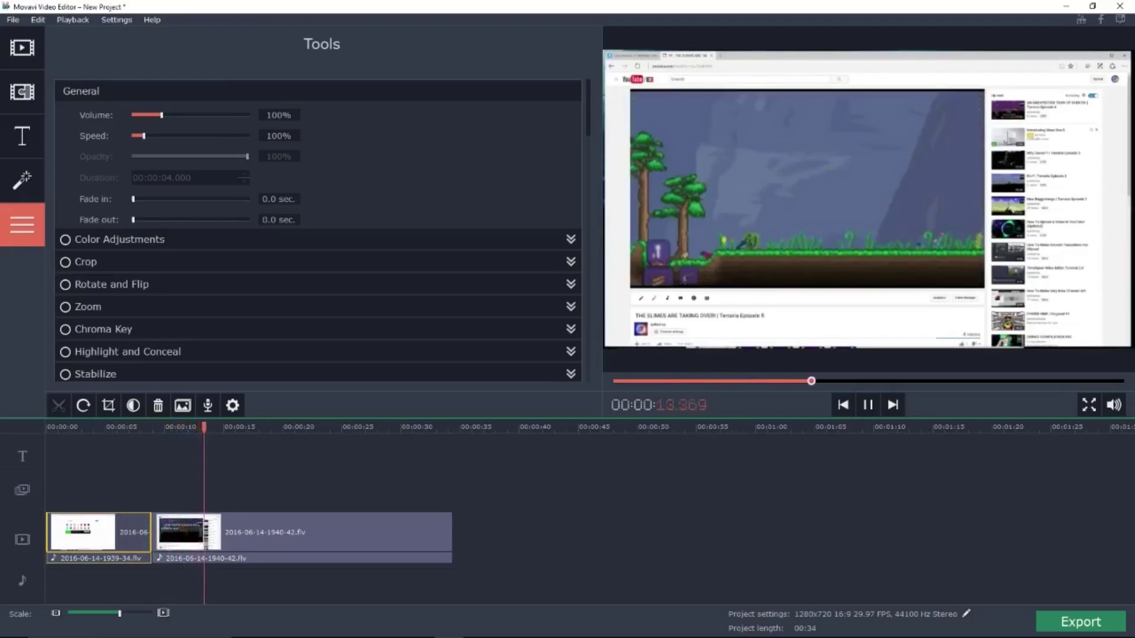
{"action": "left_click", "coordinate": [307, 533]}
{"action": "left_click", "coordinate": [937, 381]}
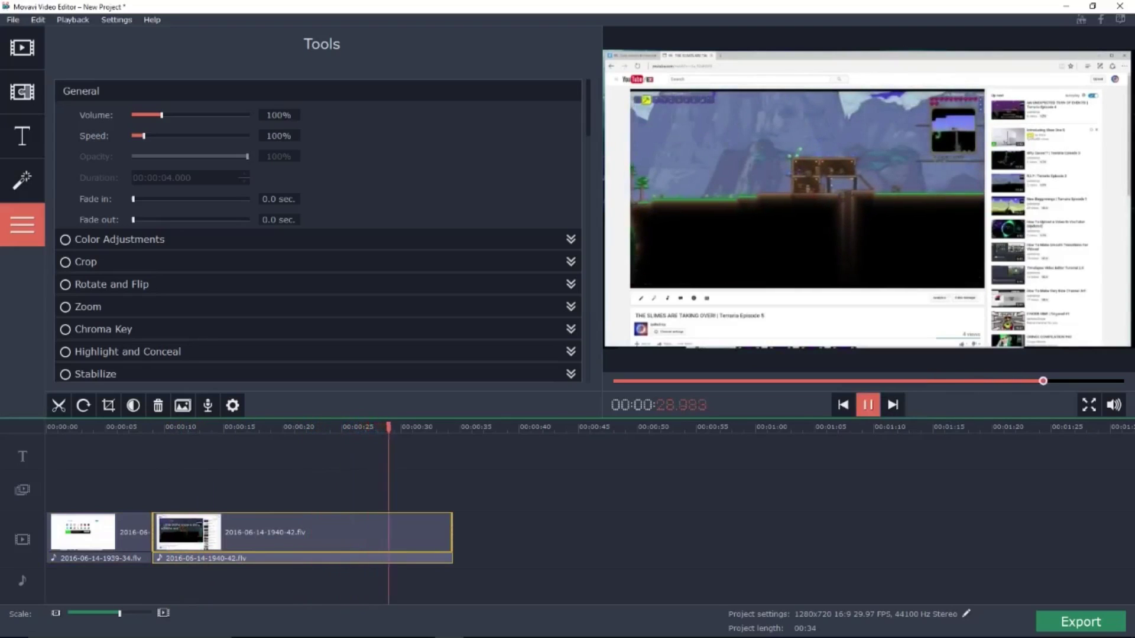
{"action": "left_click", "coordinate": [868, 405]}
{"action": "left_click", "coordinate": [59, 406]}
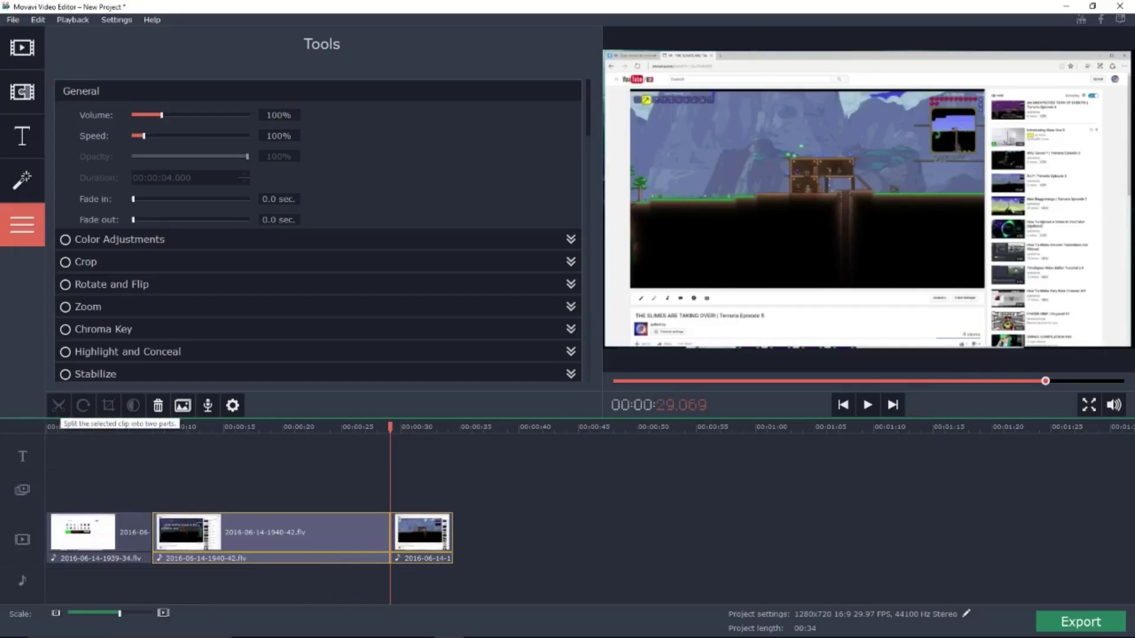
{"action": "left_click", "coordinate": [432, 532]}
{"action": "right_click", "coordinate": [432, 538]}
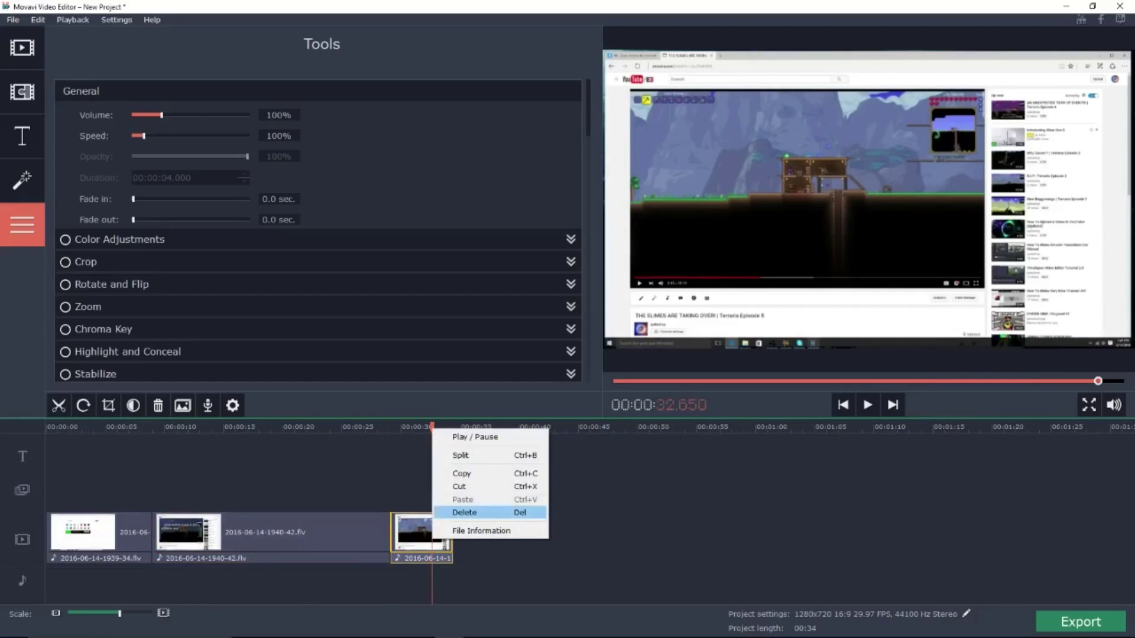
{"action": "left_click", "coordinate": [465, 513]}
{"action": "left_click_drag", "start_coordinate": [390, 427], "coordinate": [256, 428]}
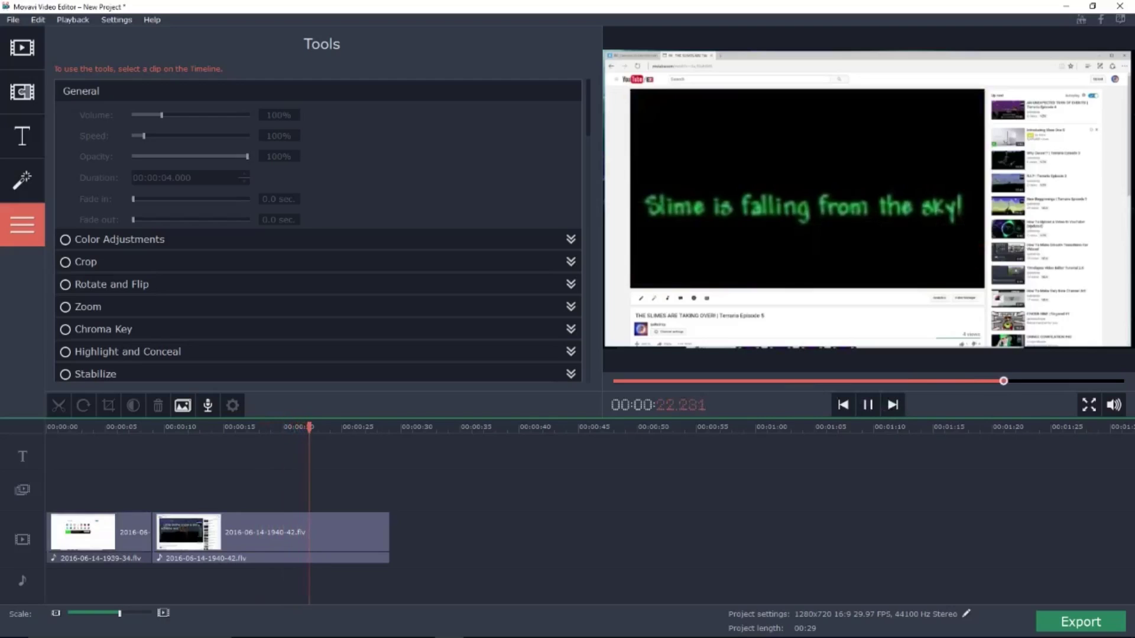
Step: Play the rest of the trimmed second clip through to the end of the timeline
{"action": "left_click", "coordinate": [142, 532]}
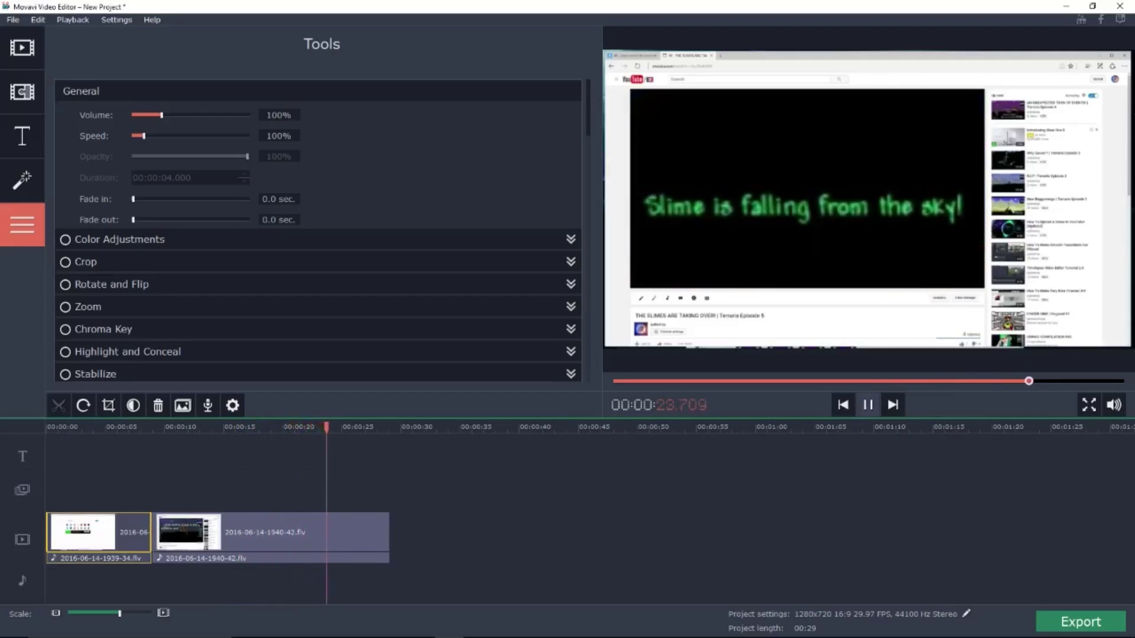
{"action": "left_click", "coordinate": [868, 405]}
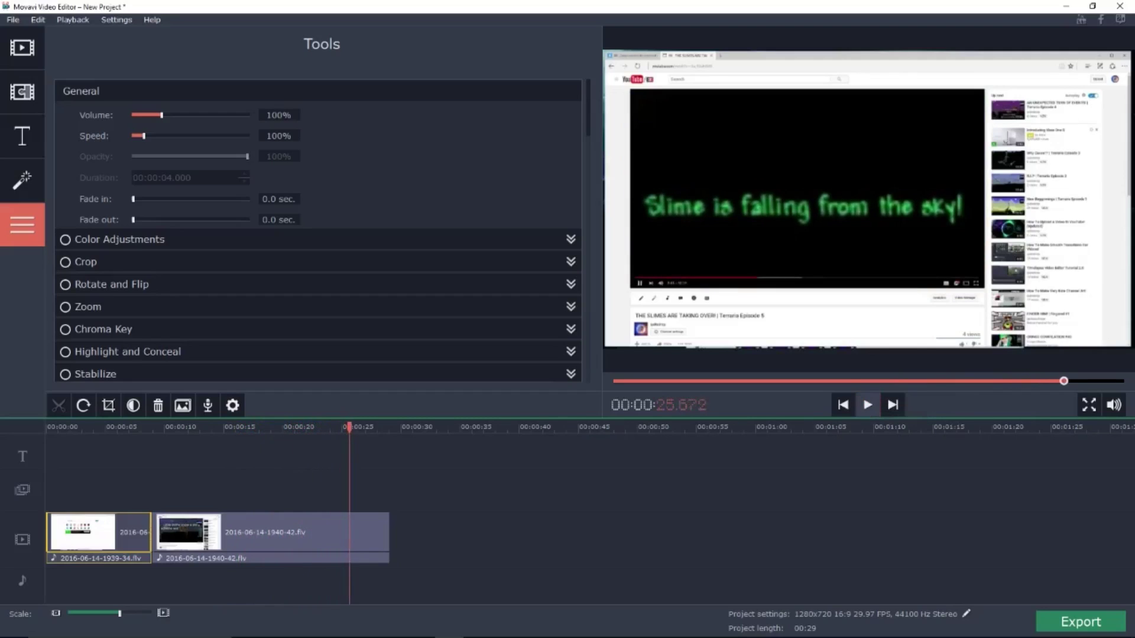
{"action": "left_click", "coordinate": [868, 405]}
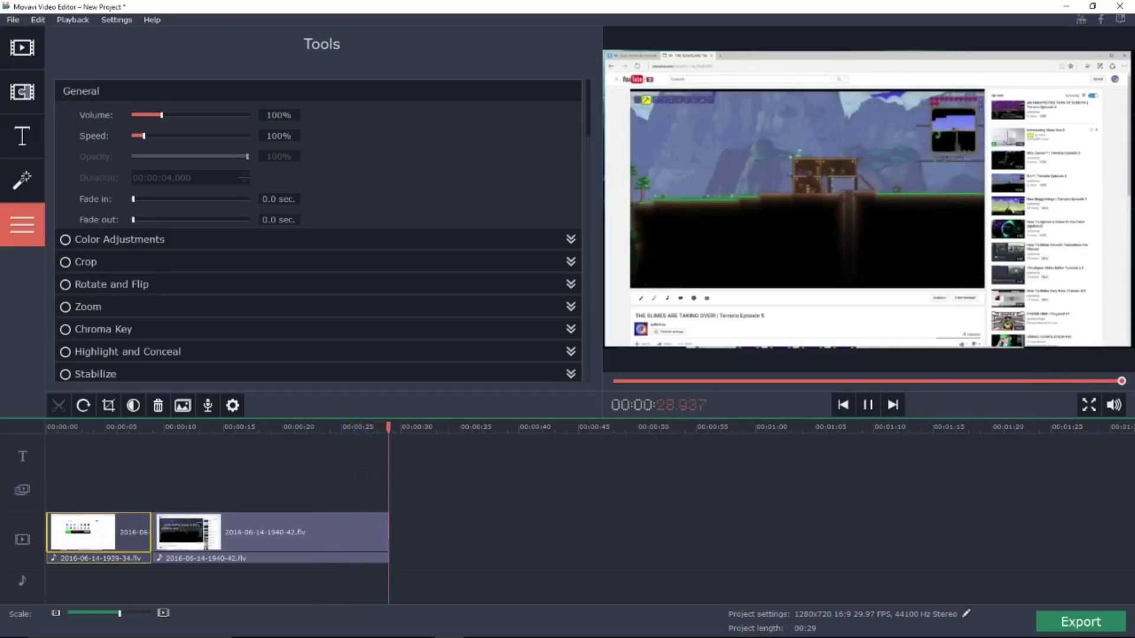
{"action": "mouse_move", "coordinate": [362, 637]}
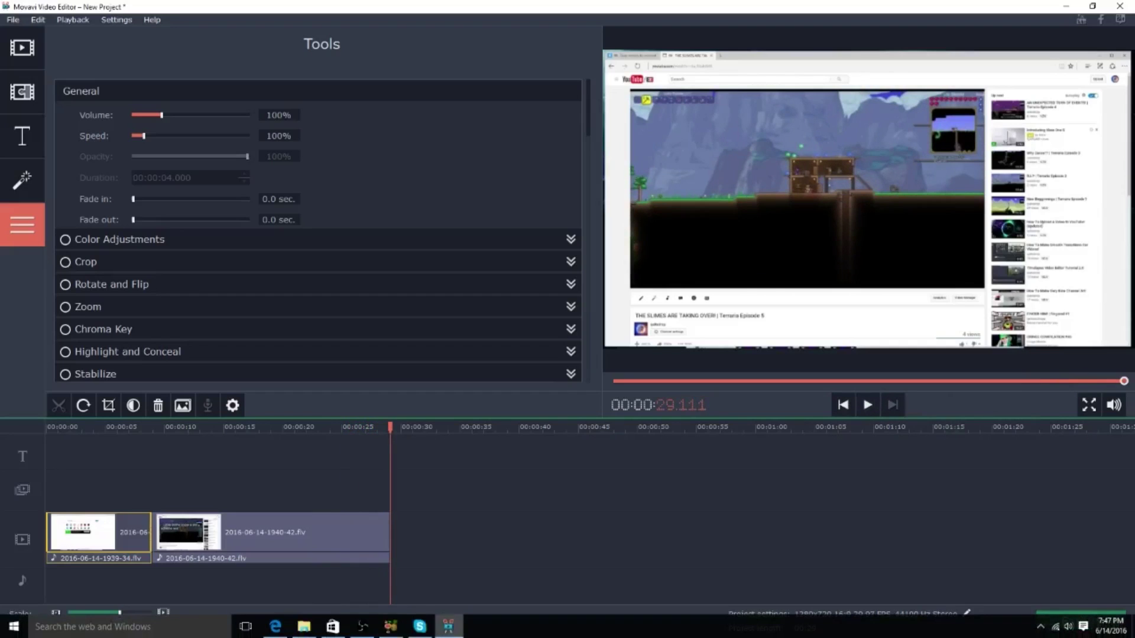
{"action": "left_click", "coordinate": [303, 628]}
{"action": "double_click", "coordinate": [643, 535]}
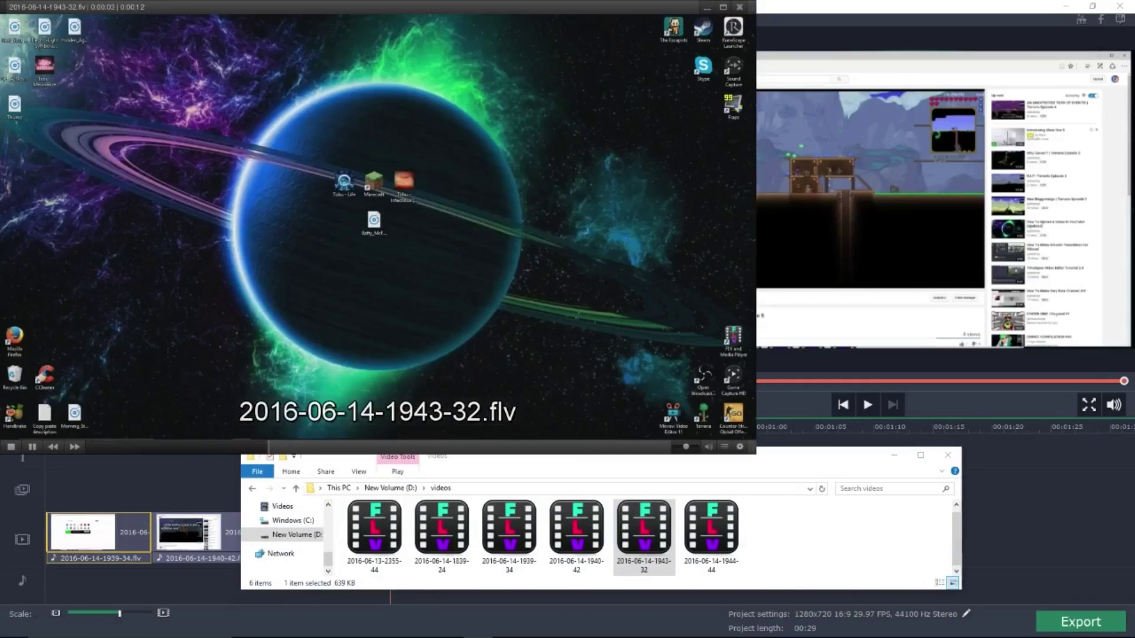
{"action": "left_click", "coordinate": [739, 7]}
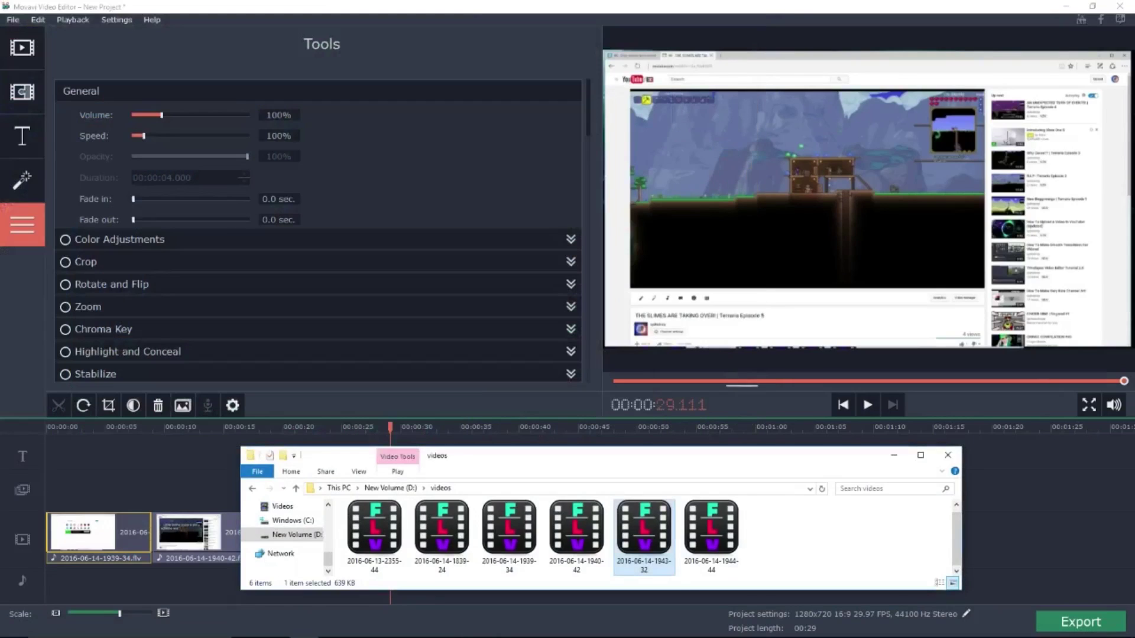
{"action": "double_click", "coordinate": [711, 528]}
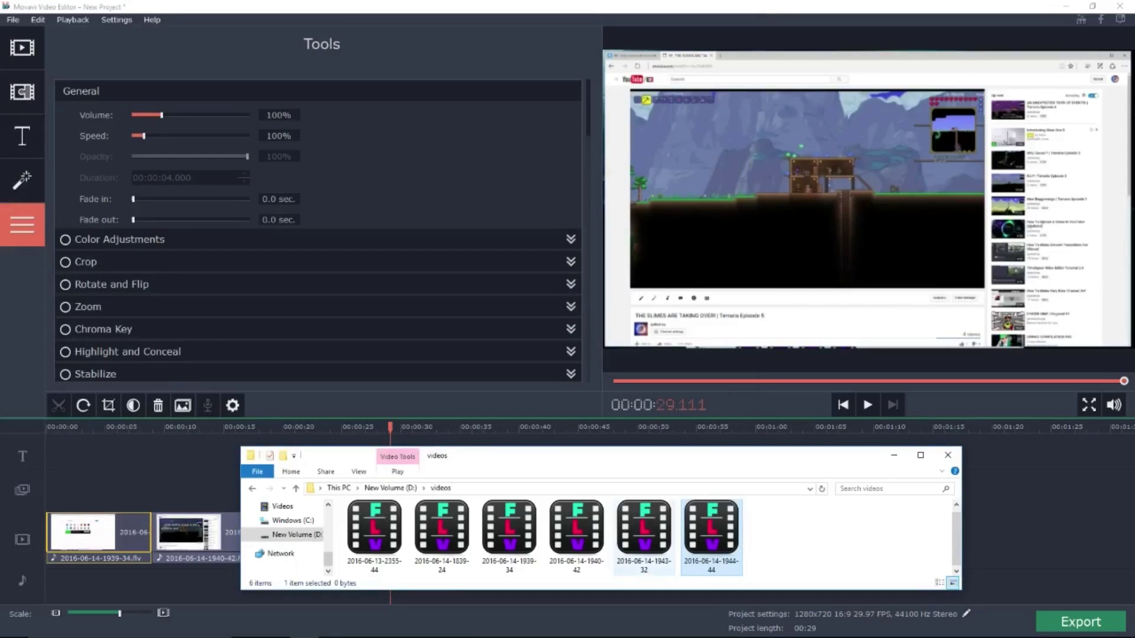
{"action": "left_click_drag", "start_coordinate": [644, 529], "coordinate": [512, 417]}
{"action": "left_click_drag", "start_coordinate": [512, 462], "coordinate": [823, 444]}
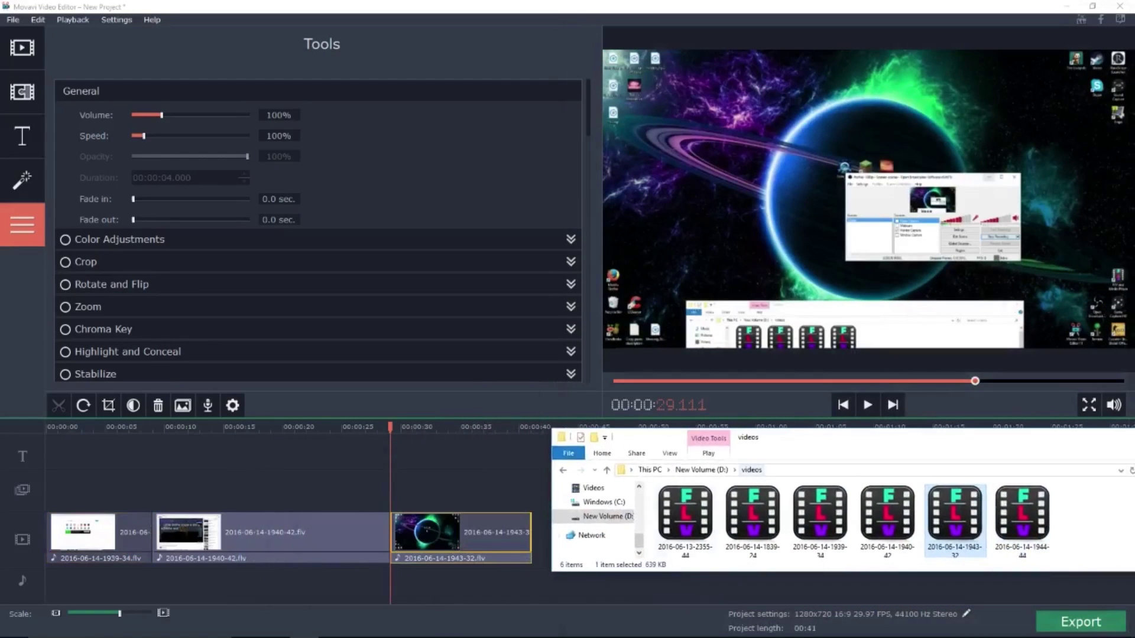
{"action": "right_click", "coordinate": [441, 553]}
{"action": "left_click", "coordinate": [473, 527]}
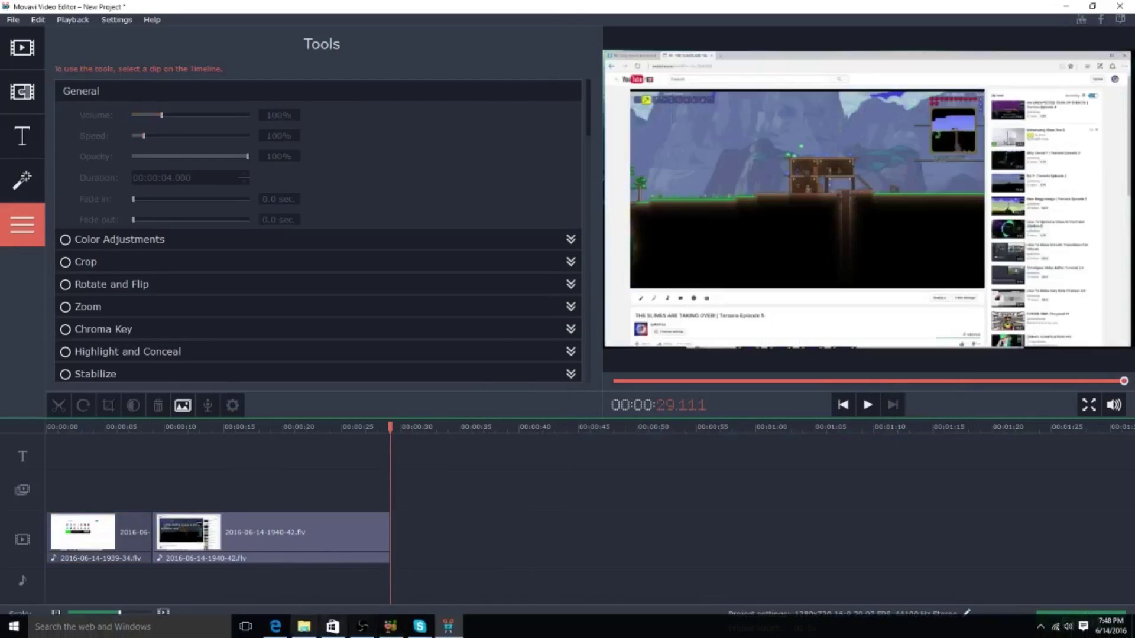
{"action": "left_click", "coordinate": [304, 627]}
{"action": "left_click_drag", "start_coordinate": [955, 513], "coordinate": [417, 526]}
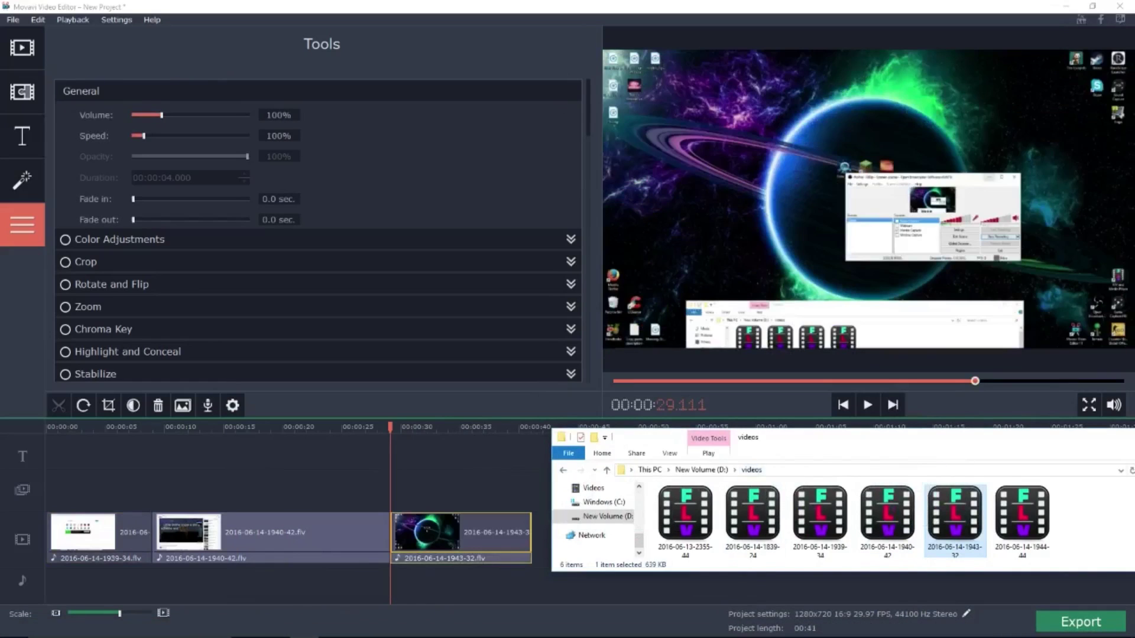
{"action": "left_click_drag", "start_coordinate": [887, 438], "coordinate": [748, 455]}
{"action": "left_click", "coordinate": [1067, 454]}
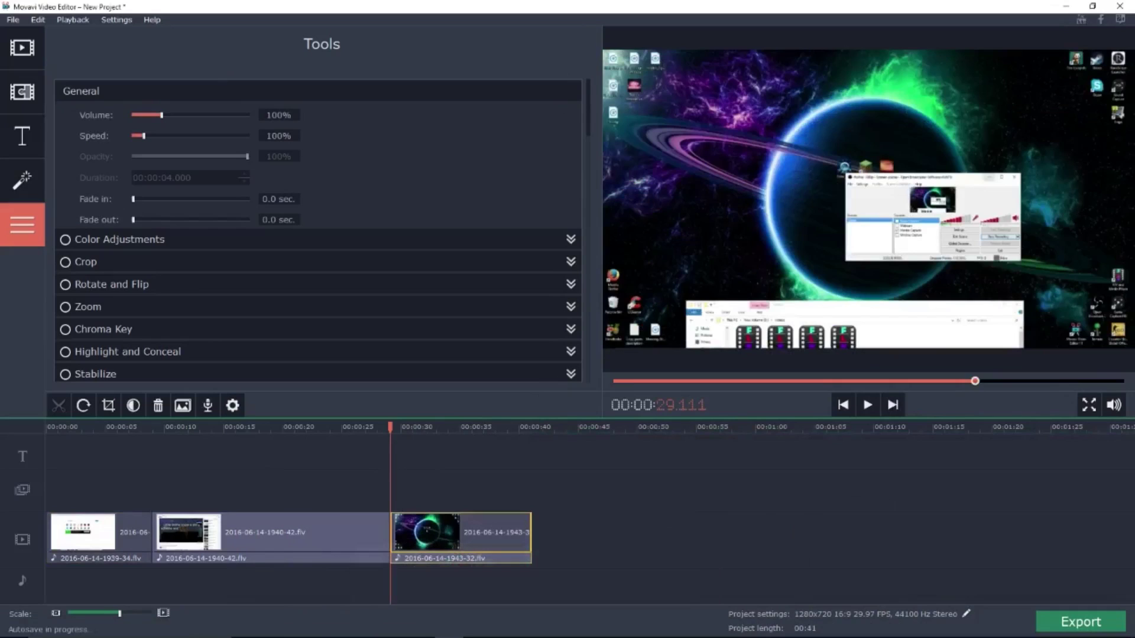
Step: Split the third clip at about 30.9 s on the timeline and delete its short opening part
{"action": "key", "text": "space"}
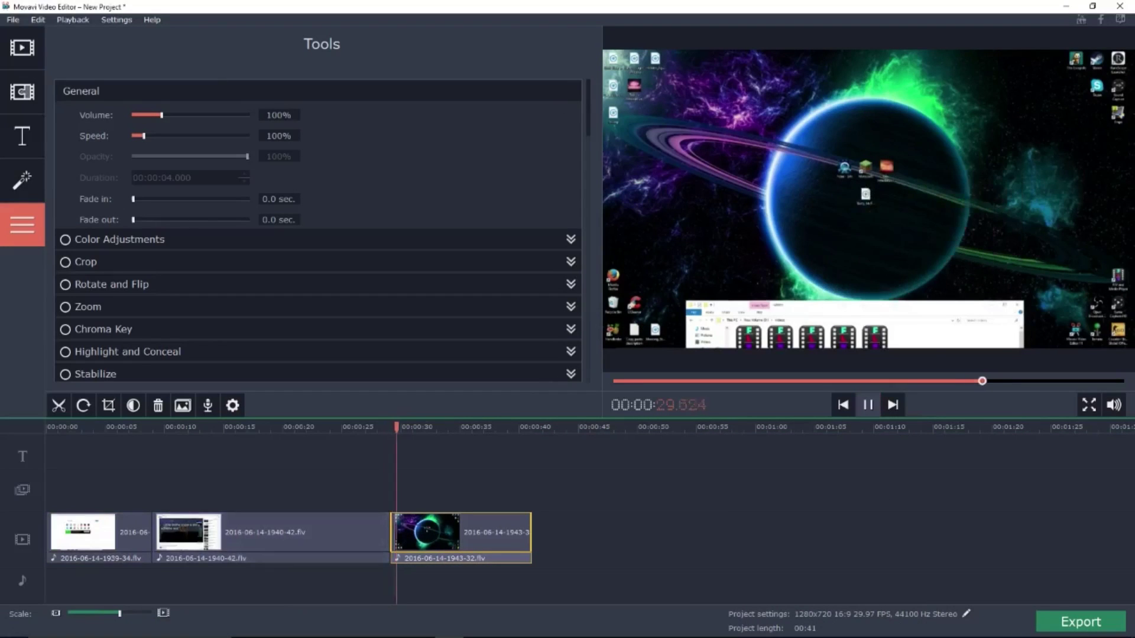
{"action": "key", "text": "space"}
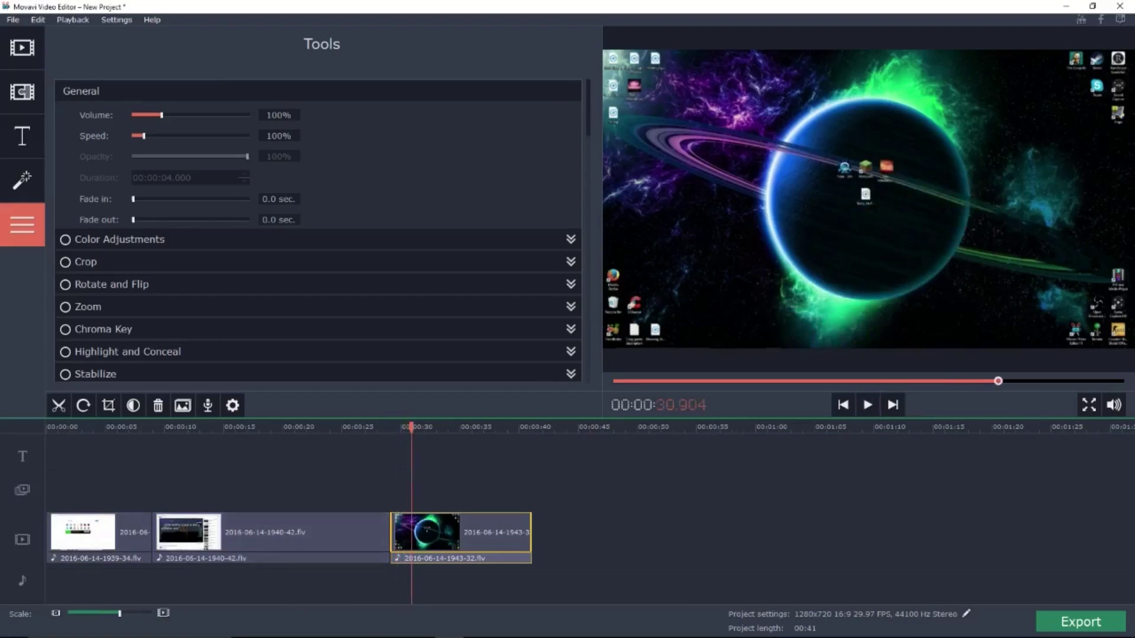
{"action": "left_click", "coordinate": [58, 405]}
{"action": "left_click_drag", "start_coordinate": [412, 427], "coordinate": [398, 427]}
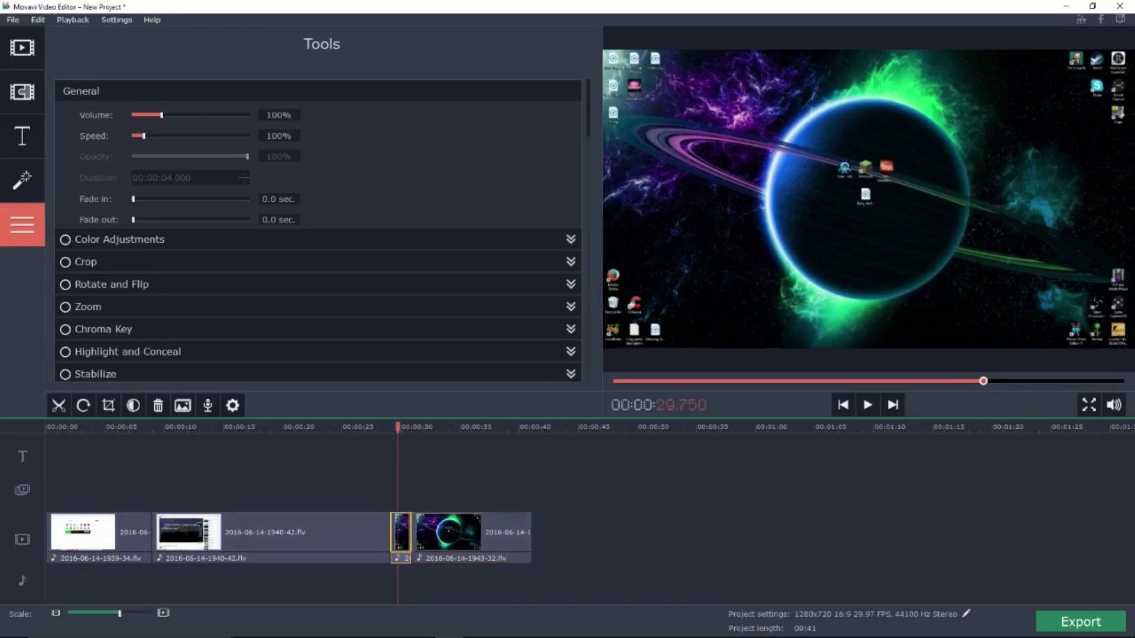
{"action": "right_click", "coordinate": [399, 533]}
{"action": "left_click", "coordinate": [438, 507]}
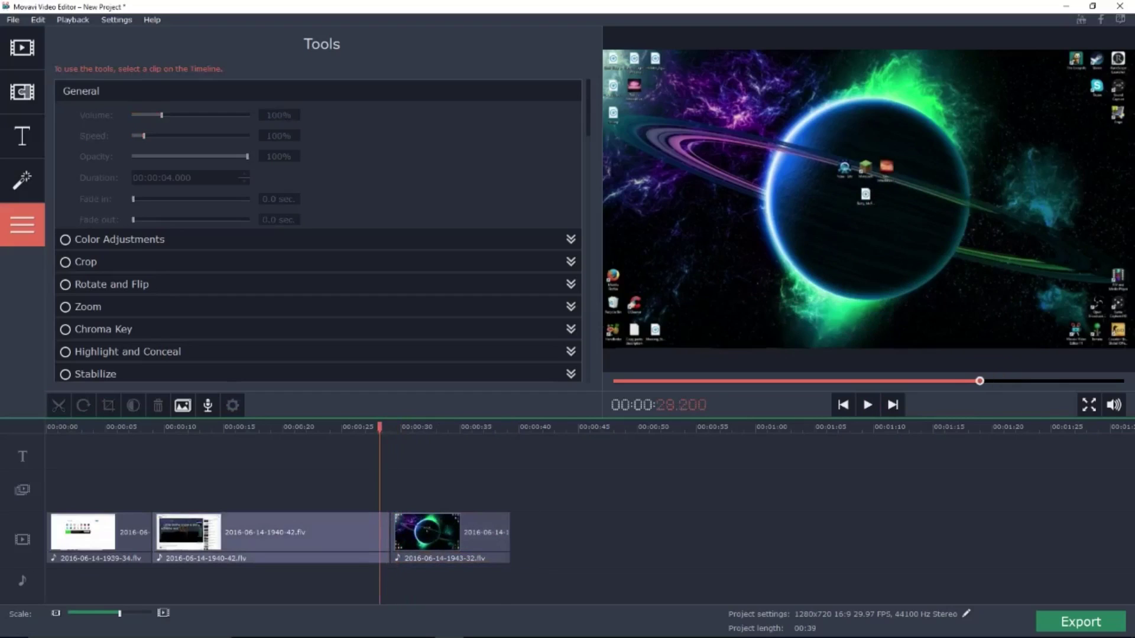
Step: Trim off the third clip's end by splitting it at about 36.7 s, and place the playhead at the clip's new end
{"action": "left_click", "coordinate": [867, 405]}
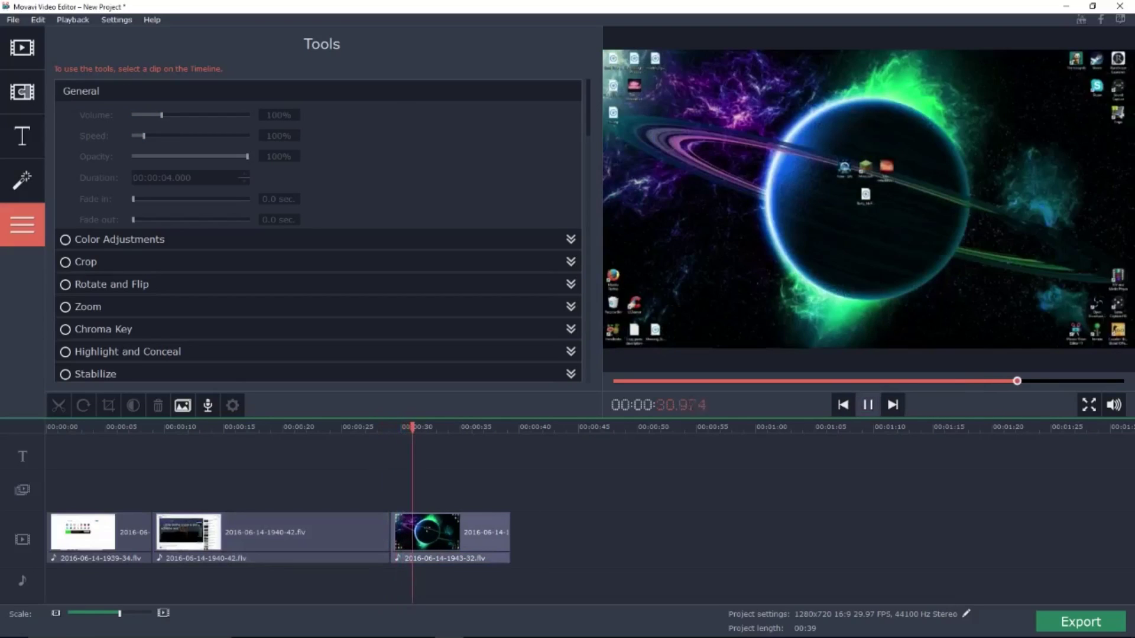
{"action": "left_click", "coordinate": [413, 534]}
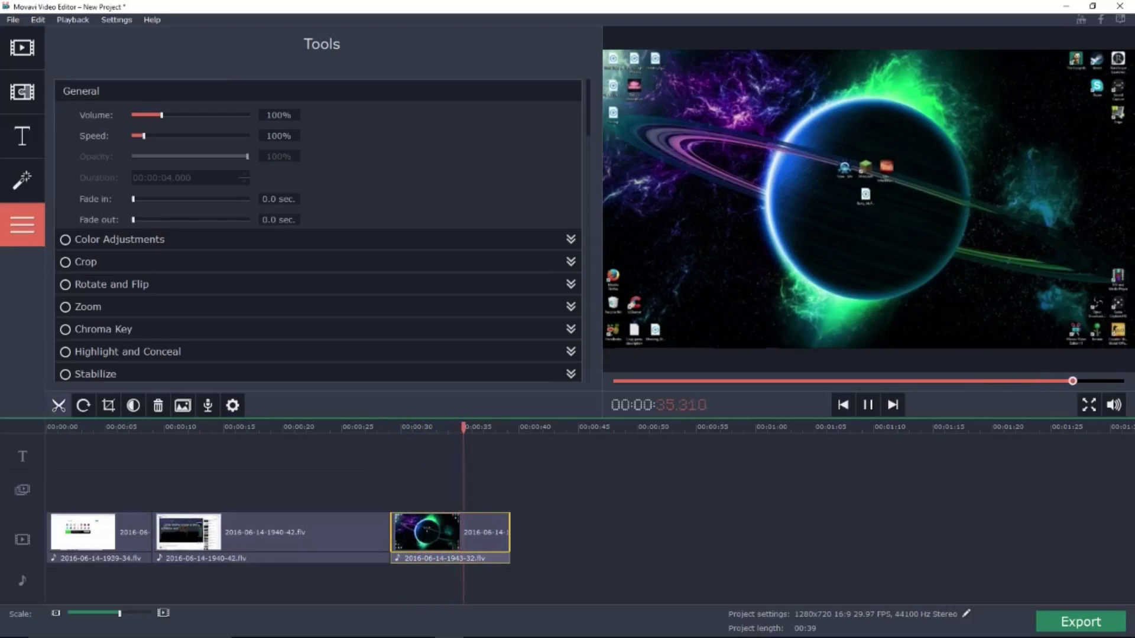
{"action": "left_click", "coordinate": [58, 405]}
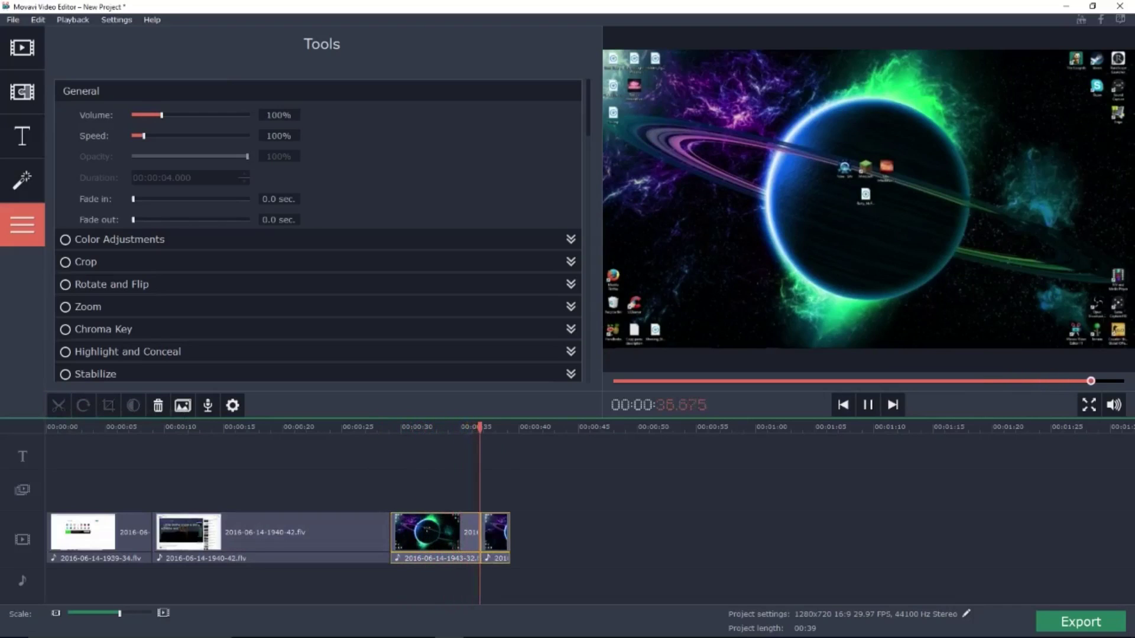
{"action": "right_click", "coordinate": [501, 516]}
{"action": "left_click", "coordinate": [532, 605]}
{"action": "left_click_drag", "start_coordinate": [480, 428], "coordinate": [391, 427]}
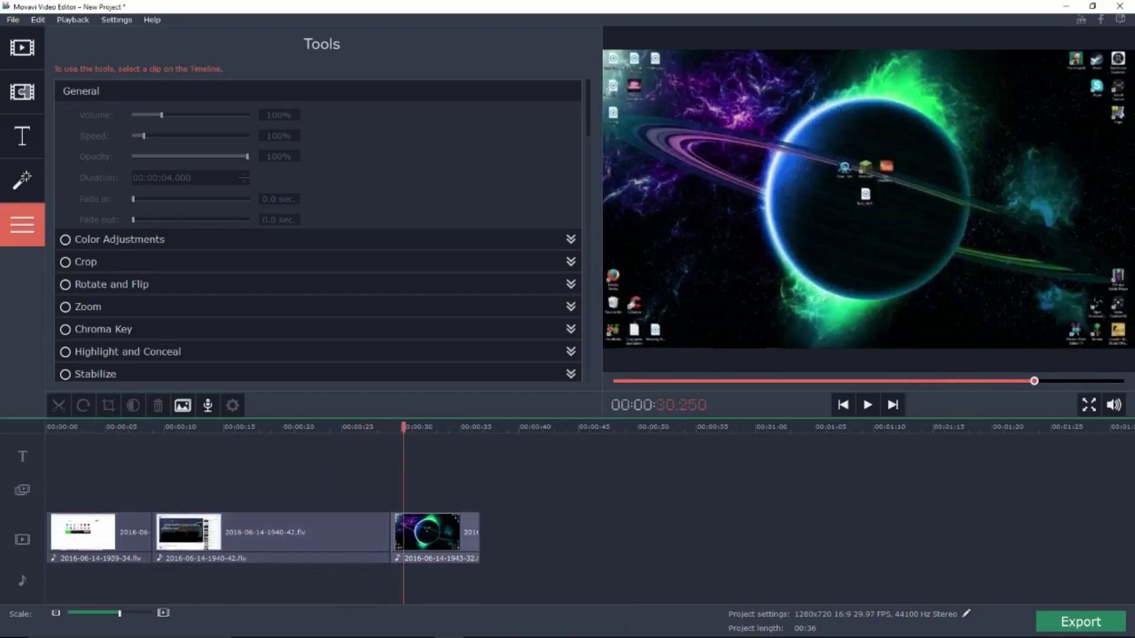
{"action": "left_click_drag", "start_coordinate": [425, 426], "coordinate": [480, 426]}
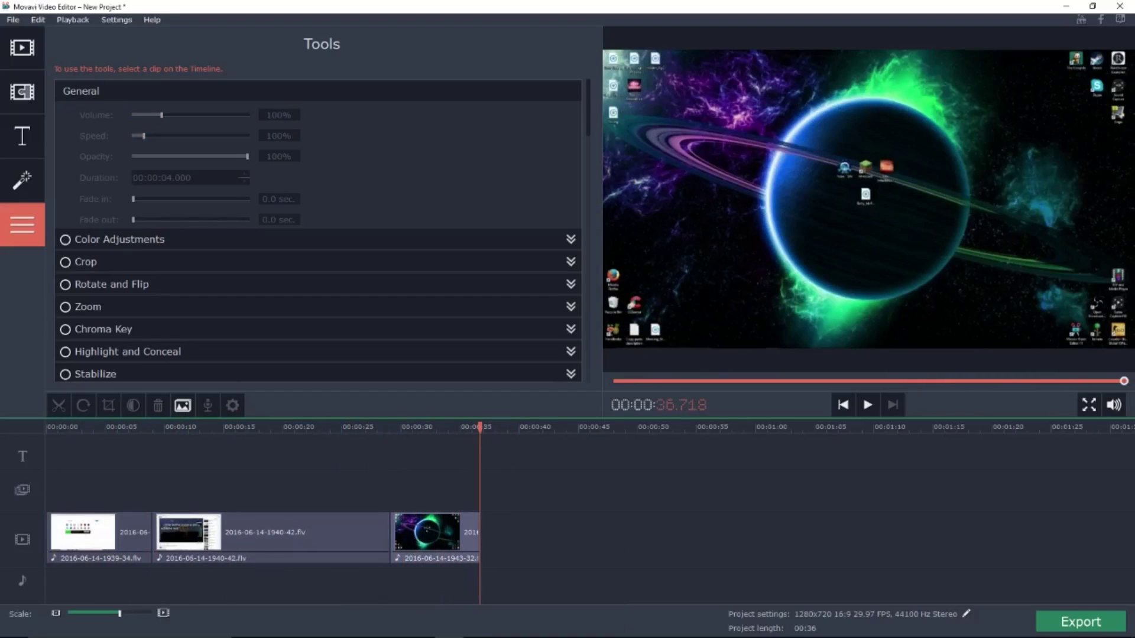